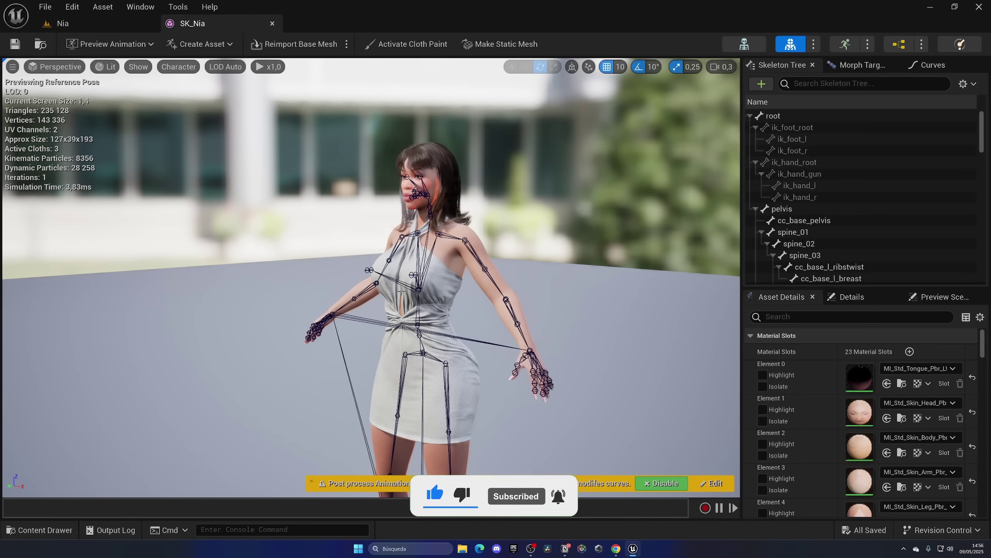
# Step: Orbit the viewport around SK_Nia to inspect its skeleton from back to front
pyautogui.moveTo(371, 273); pyautogui.dragTo(420, 278)
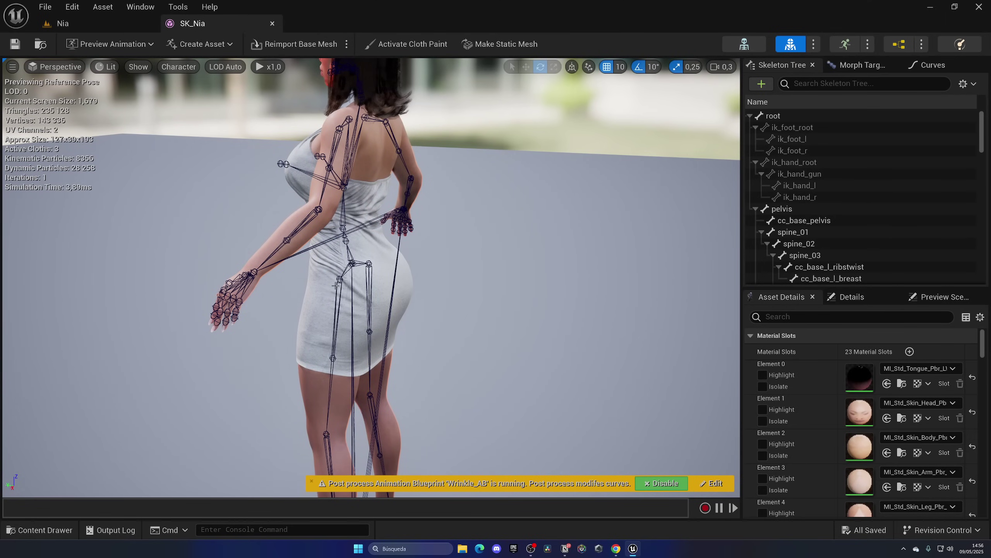
pyautogui.moveTo(406, 265); pyautogui.dragTo(164, 270)
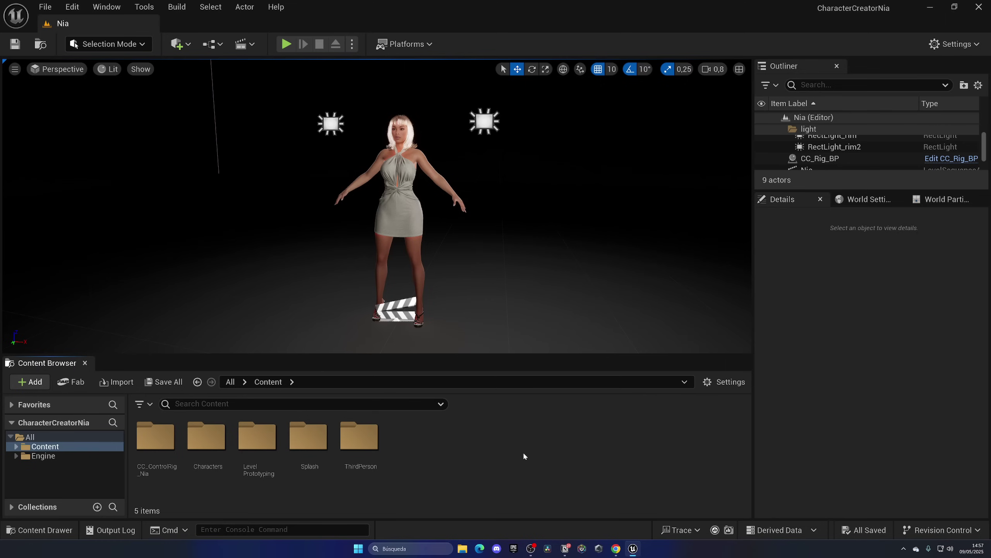
# Step: Create a new Animation Blueprint in Content targeting Nia_Skeleton
pyautogui.rightClick(476, 438)
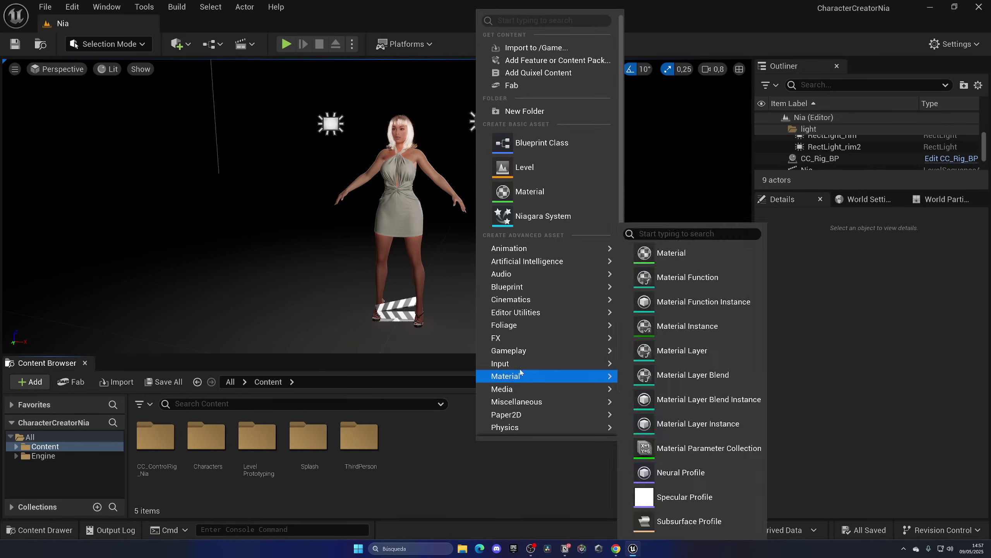
pyautogui.moveTo(528, 260)
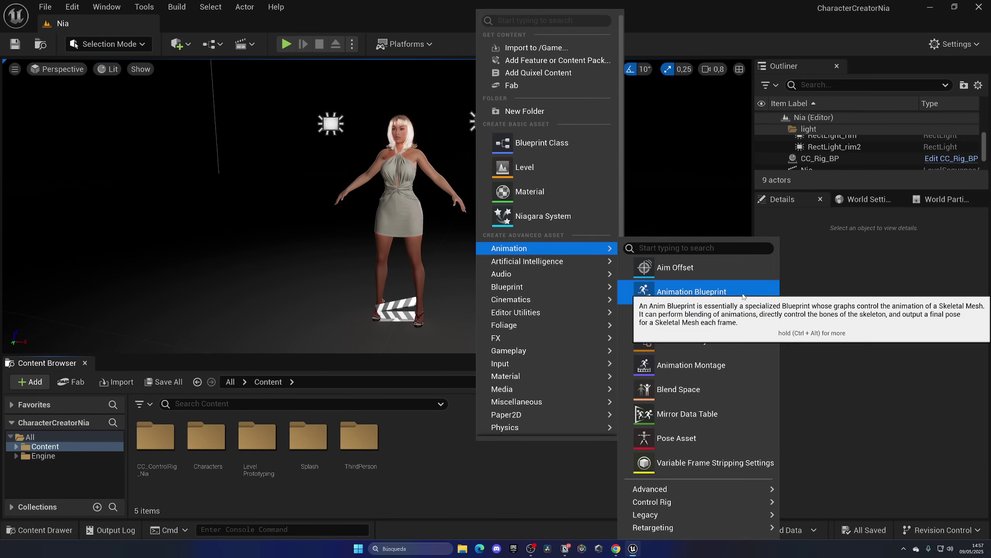
pyautogui.click(744, 296)
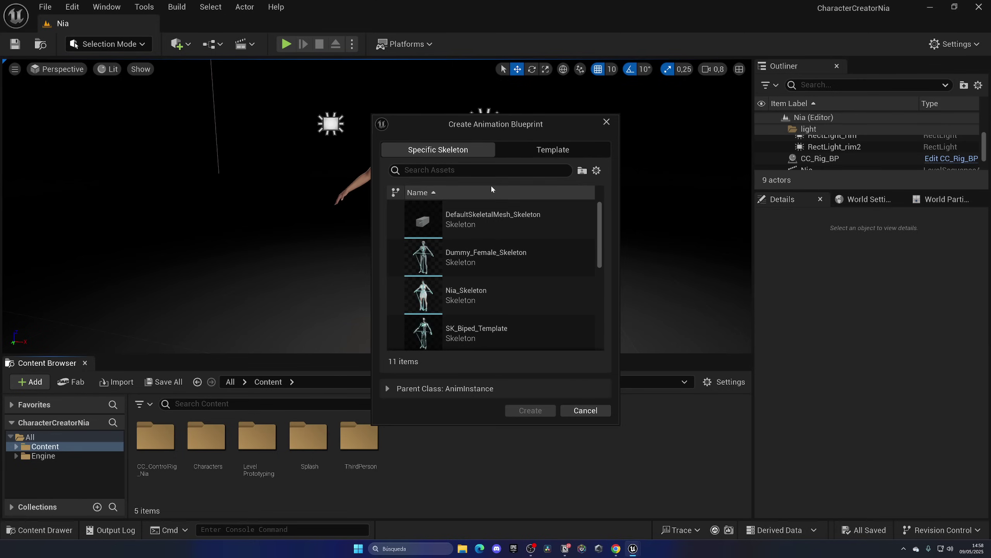
pyautogui.click(466, 172)
pyautogui.write('nia')
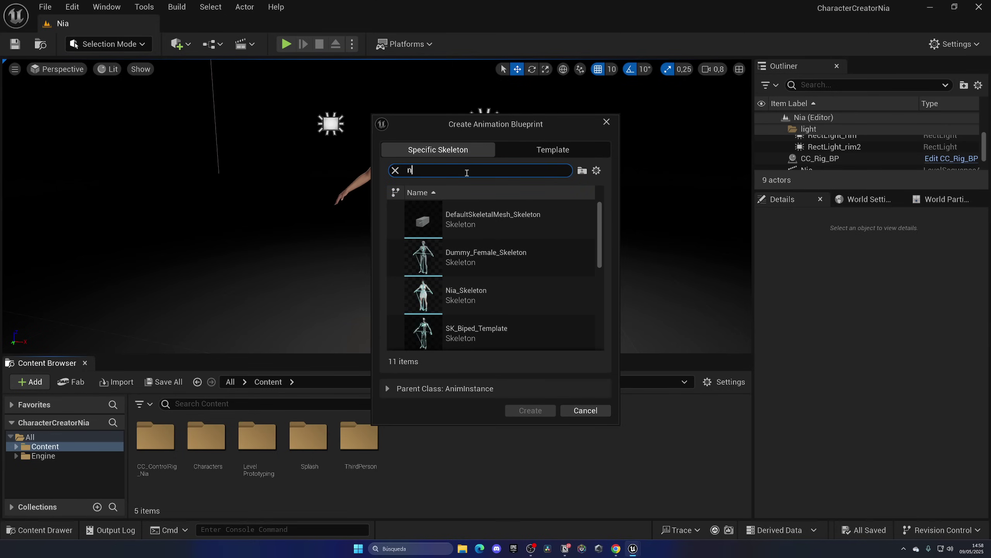
pyautogui.click(504, 254)
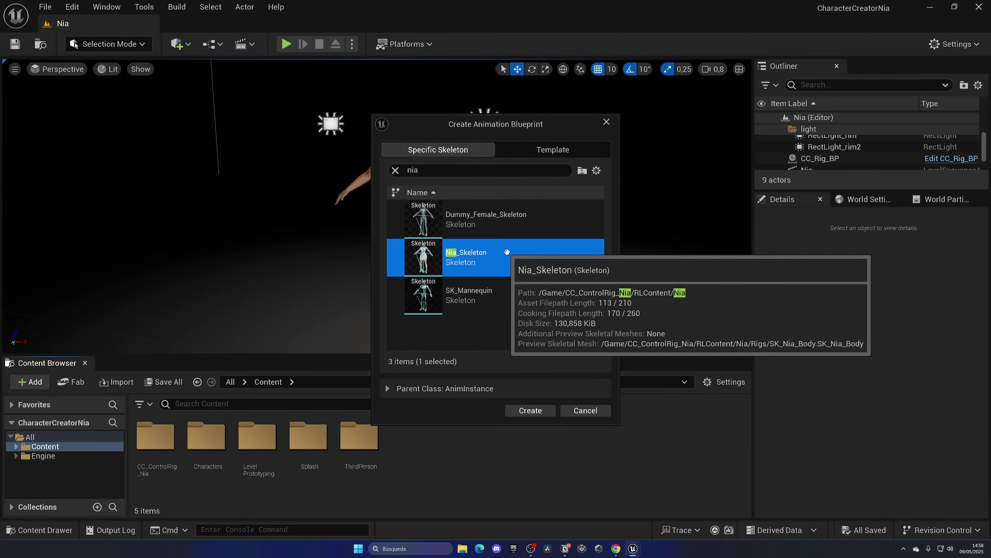
pyautogui.click(530, 410)
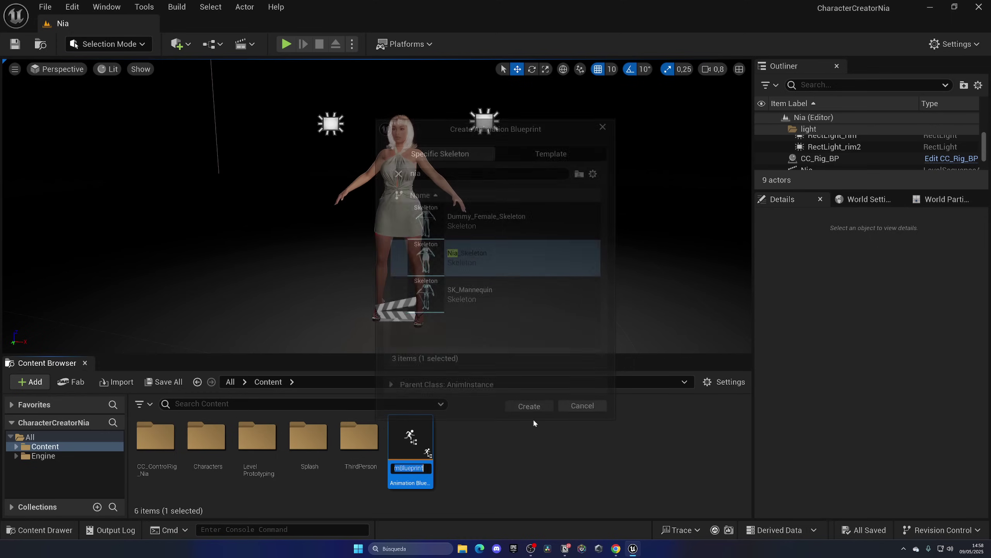
# Step: Name the new blueprint ABP_Nia_JigglePhysics, correcting the lowercase j
pyautogui.write('ABP')
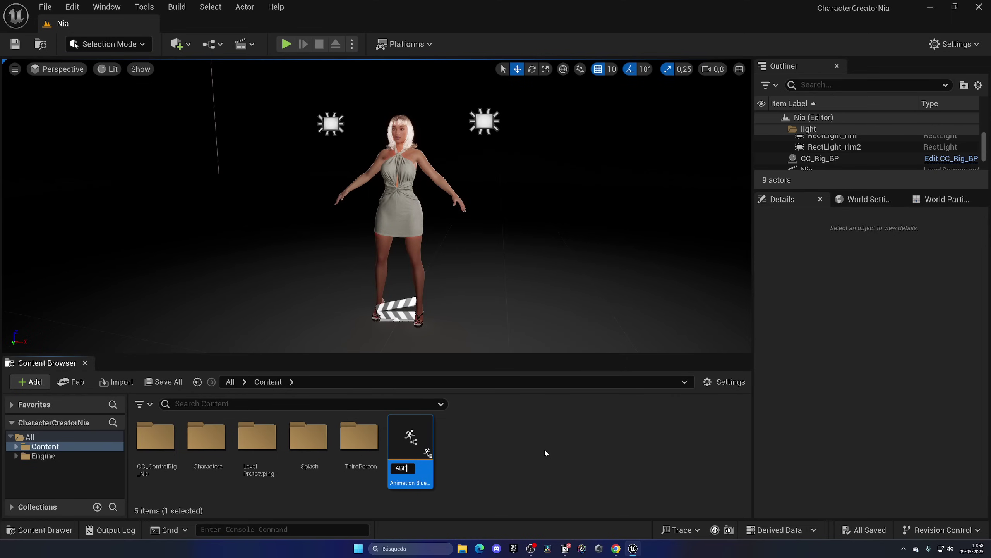
pyautogui.write('_Nia_jig')
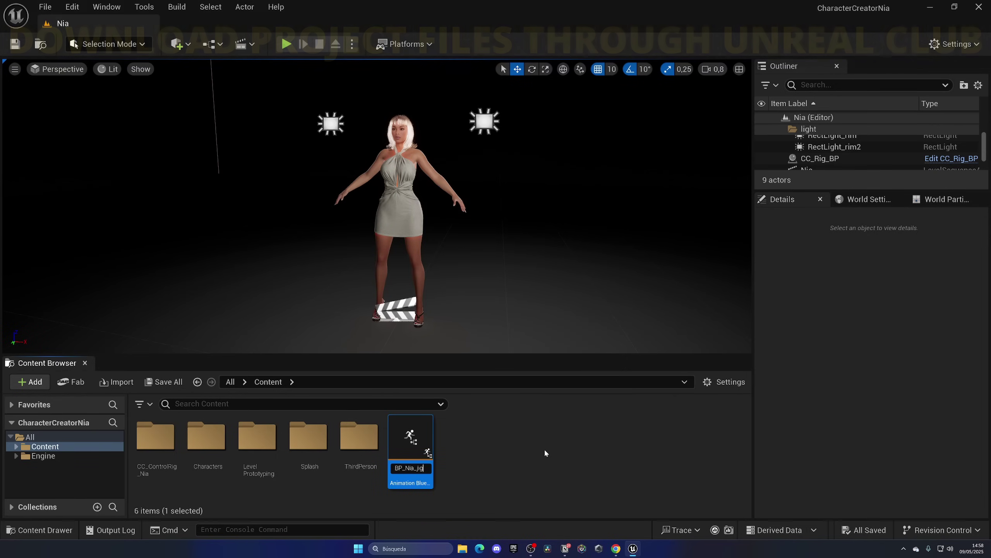
pyautogui.write('glePh')
pyautogui.write('ysics')
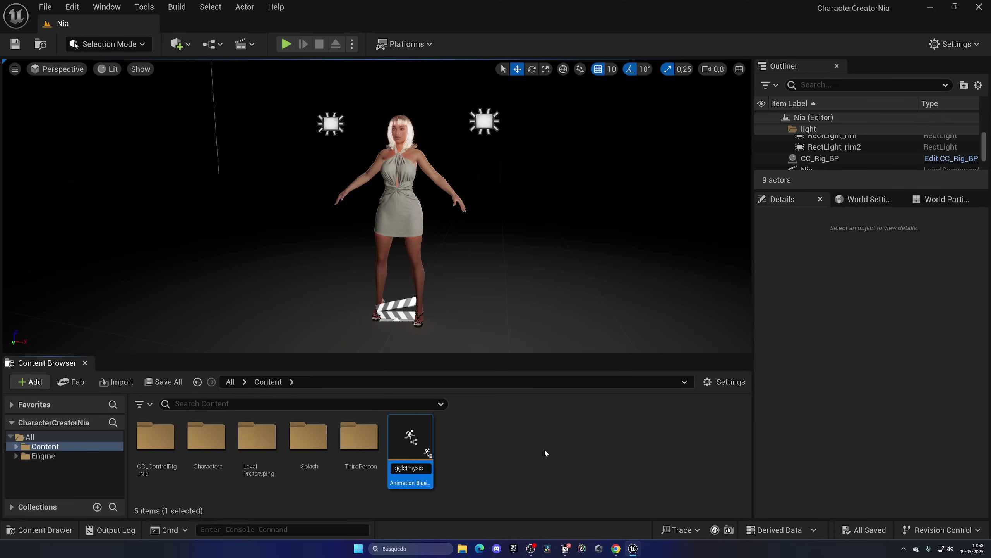
pyautogui.press('Left')
pyautogui.press('Left')
pyautogui.press('Left')
pyautogui.press('Left')
pyautogui.press('Left')
pyautogui.press('Left')
pyautogui.press('Left')
pyautogui.press('Left')
pyautogui.press('Left')
pyautogui.press('Left')
pyautogui.press('Left')
pyautogui.press('Left')
pyautogui.press('BackSpace')
pyautogui.write('J')
pyautogui.press('End')
pyautogui.press('Return')
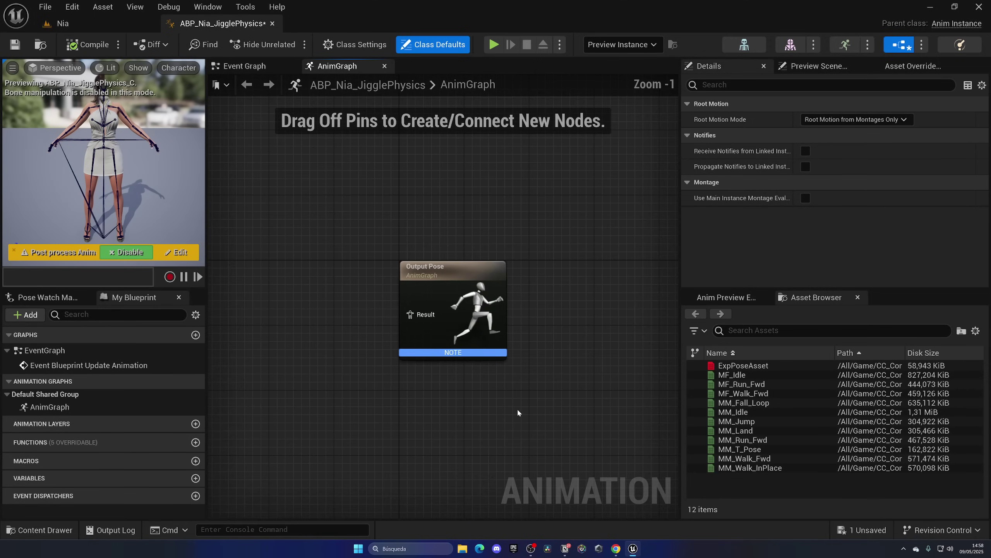
# Step: Place an Input Pose node to the left of Output Pose in the AnimGraph
pyautogui.moveTo(518, 411); pyautogui.dragTo(611, 367, button='right')
pyautogui.rightClick(296, 290)
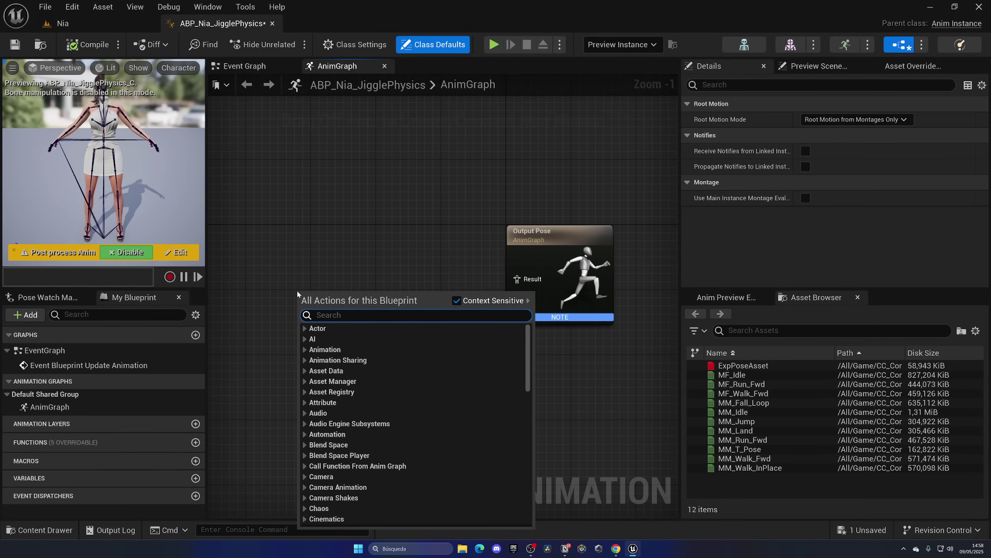
pyautogui.write('input p')
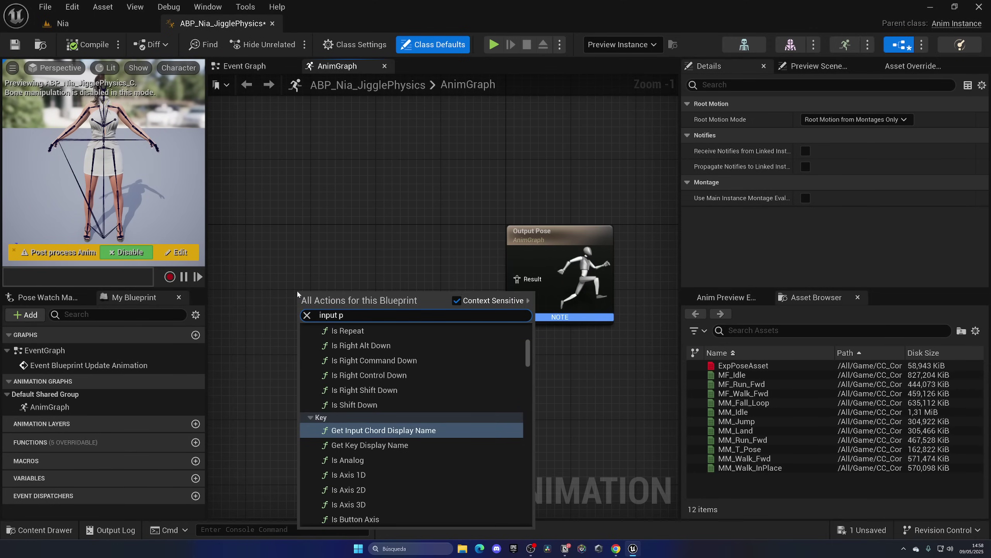
pyautogui.write('ose')
pyautogui.press('Return')
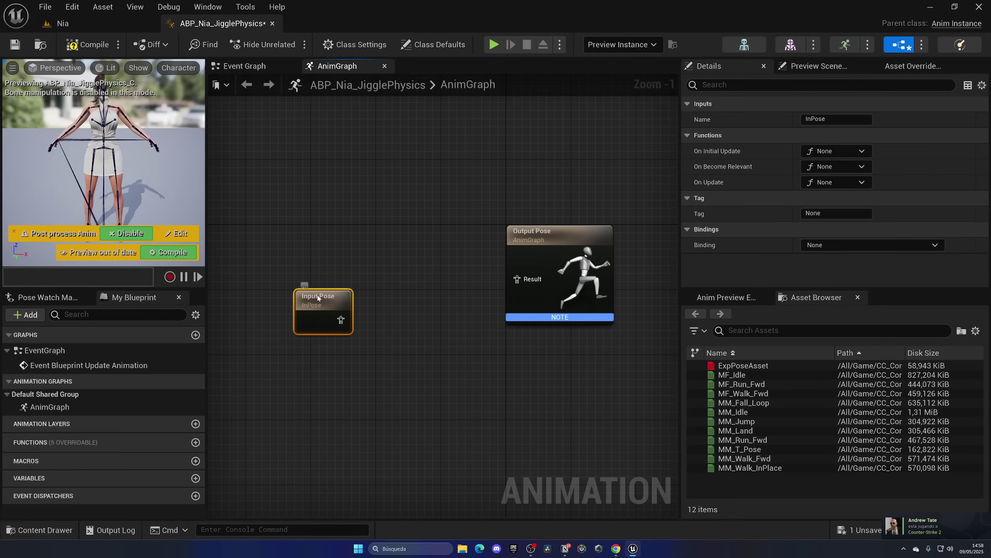
pyautogui.moveTo(297, 291); pyautogui.dragTo(248, 259)
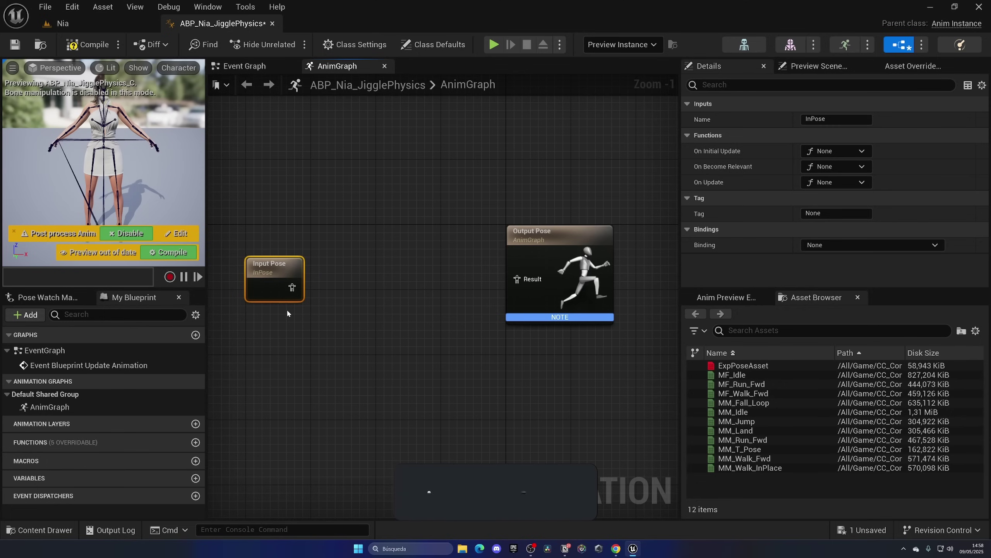
pyautogui.moveTo(336, 228); pyautogui.dragTo(467, 348)
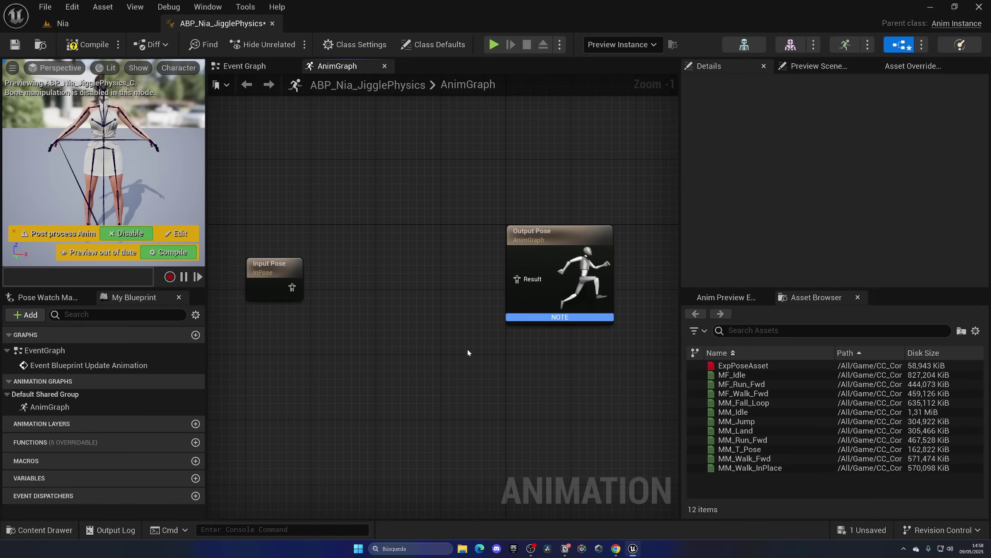
# Step: Add a Spring controller node between Input Pose and Output Pose
pyautogui.rightClick(344, 303)
pyautogui.write('spri')
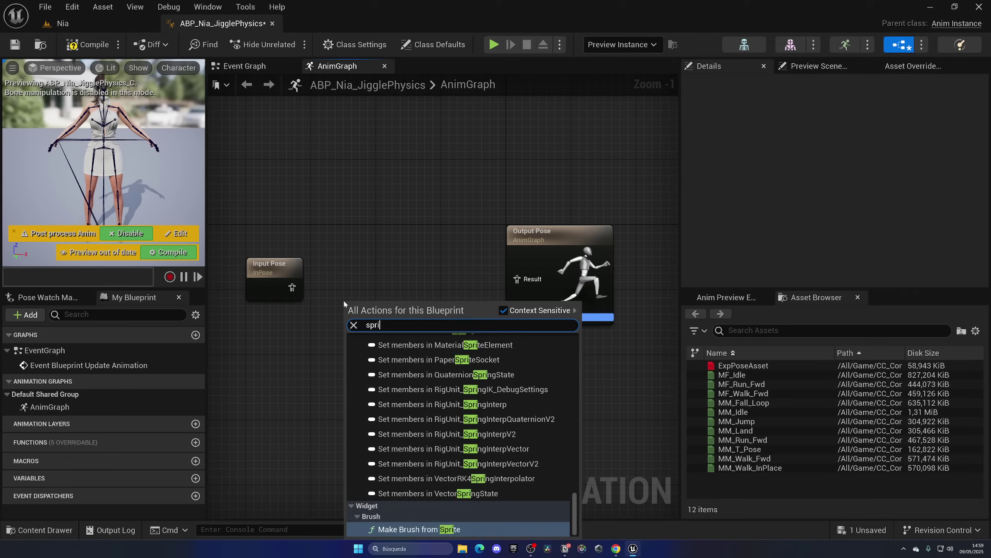
pyautogui.write('ng')
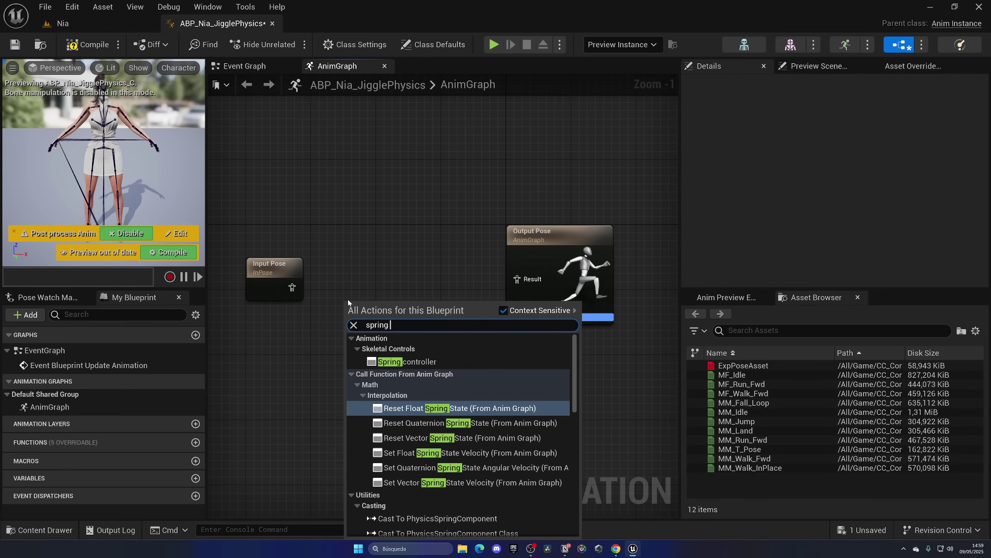
pyautogui.click(449, 362)
pyautogui.moveTo(397, 315); pyautogui.dragTo(388, 269)
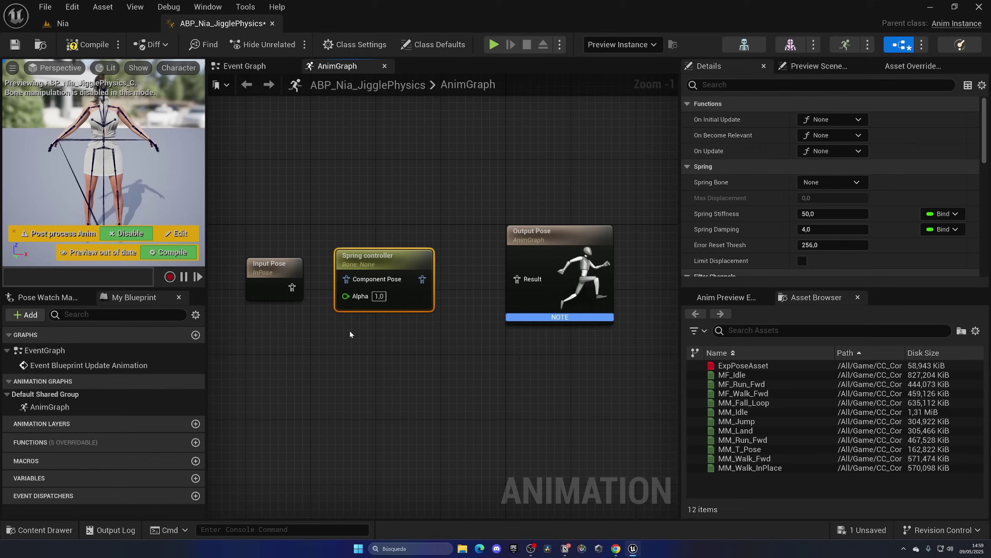
pyautogui.scroll(-2, 350, 330)
pyautogui.moveTo(350, 330); pyautogui.dragTo(441, 313, button='right')
# Step: Wire Input Pose through Local To Component, the Spring controller and Component To Local into Output Pose
pyautogui.moveTo(400, 295); pyautogui.dragTo(442, 290)
pyautogui.moveTo(384, 278); pyautogui.dragTo(310, 272)
pyautogui.moveTo(428, 277); pyautogui.dragTo(376, 278)
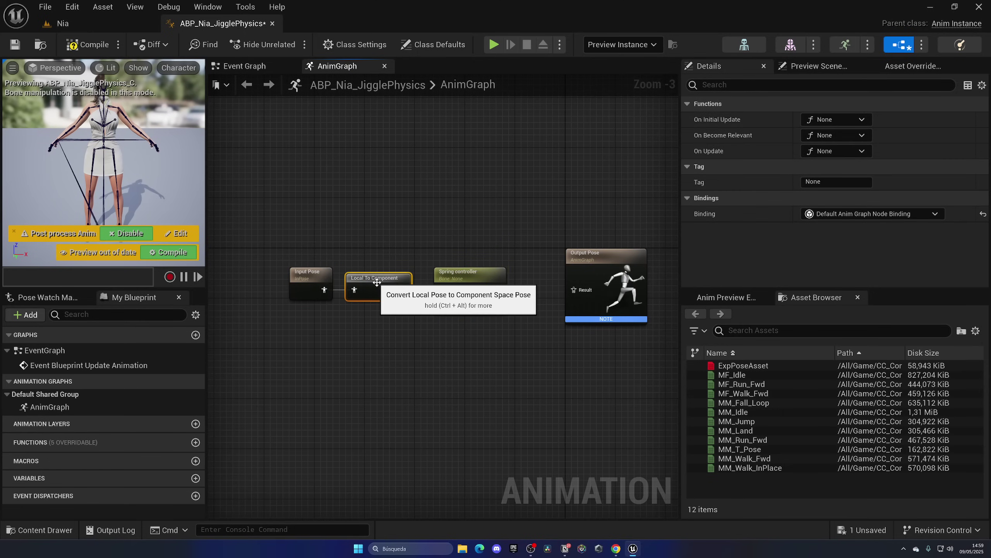
pyautogui.moveTo(491, 287); pyautogui.dragTo(383, 280, button='right')
pyautogui.moveTo(391, 281); pyautogui.dragTo(465, 281)
pyautogui.moveTo(468, 281); pyautogui.dragTo(518, 281)
pyautogui.moveTo(424, 281); pyautogui.dragTo(449, 281)
pyautogui.click(271, 280)
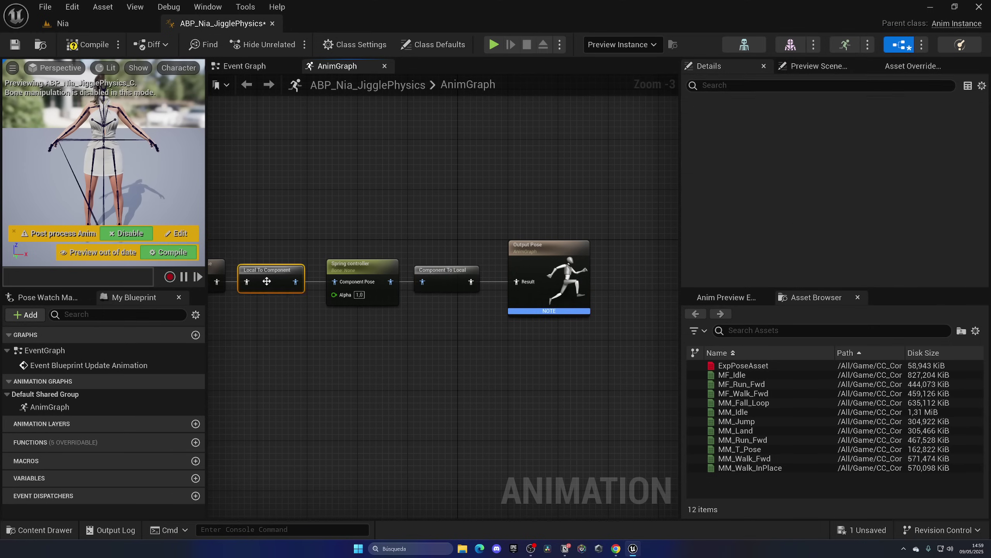
pyautogui.click(466, 276)
pyautogui.click(355, 264)
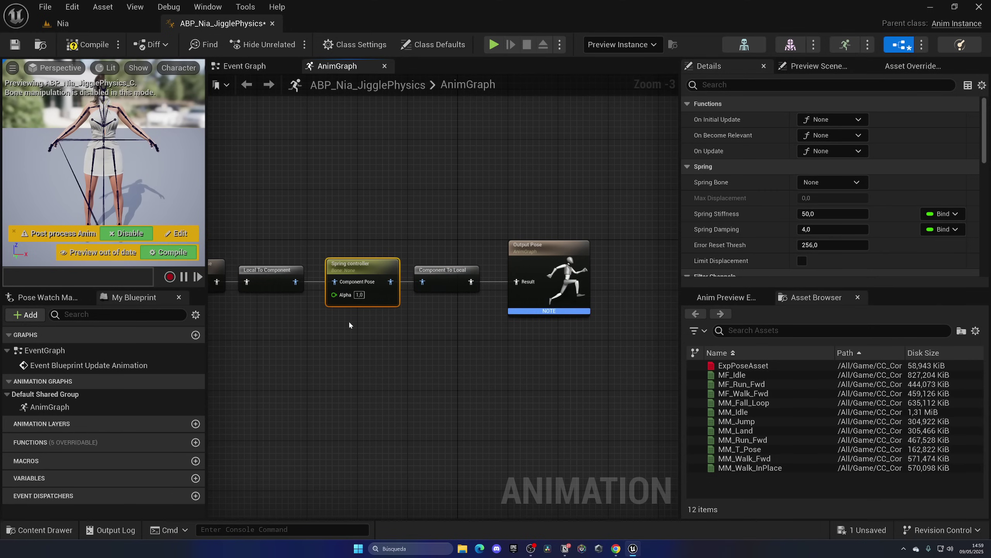
# Step: Duplicate the Spring controller and chain the copy in before Component To Local
pyautogui.moveTo(365, 324); pyautogui.dragTo(427, 316, button='right')
pyautogui.moveTo(466, 250); pyautogui.dragTo(576, 281)
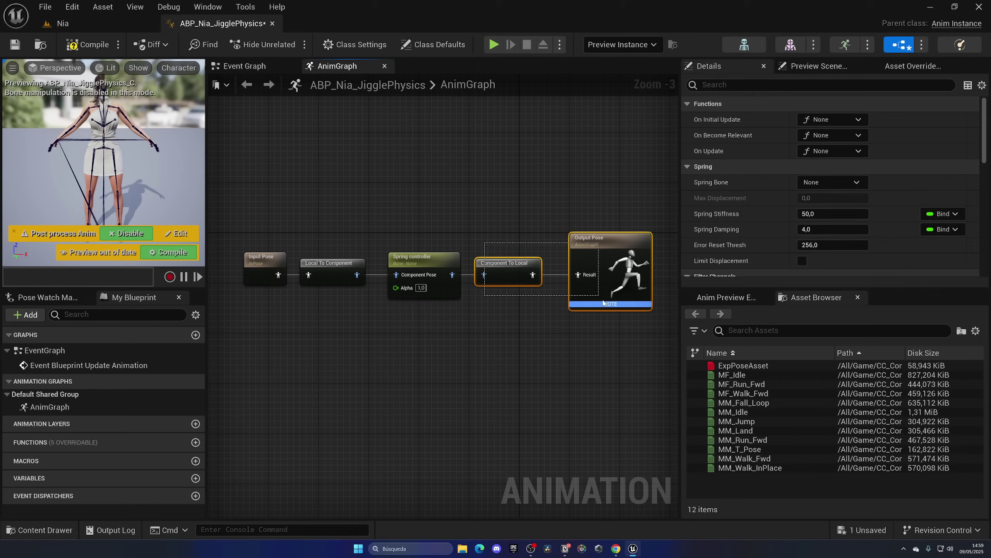
pyautogui.moveTo(514, 269); pyautogui.dragTo(608, 269)
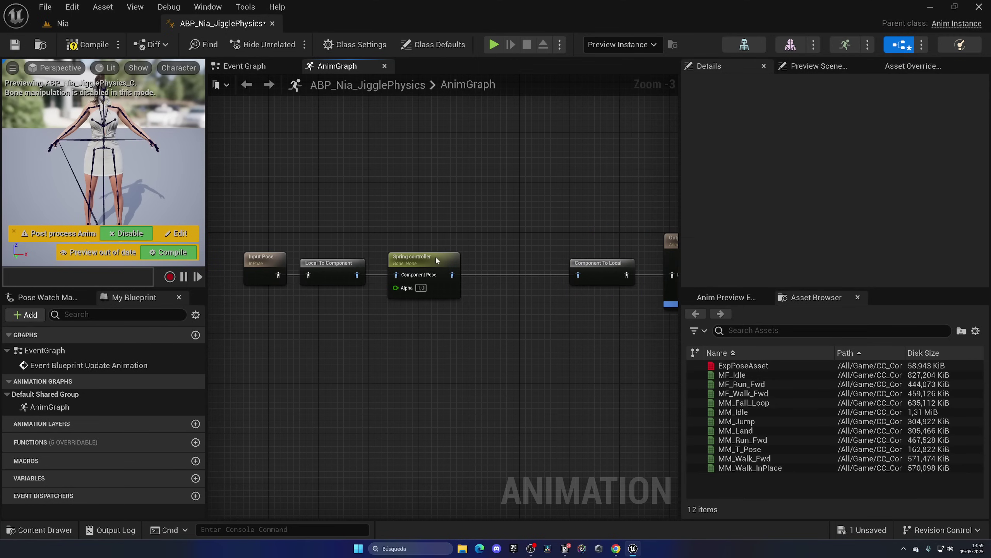
pyautogui.hotkey('ctrl', 'v')
pyautogui.moveTo(453, 274); pyautogui.dragTo(517, 257)
pyautogui.moveTo(565, 301); pyautogui.dragTo(531, 293, button='right')
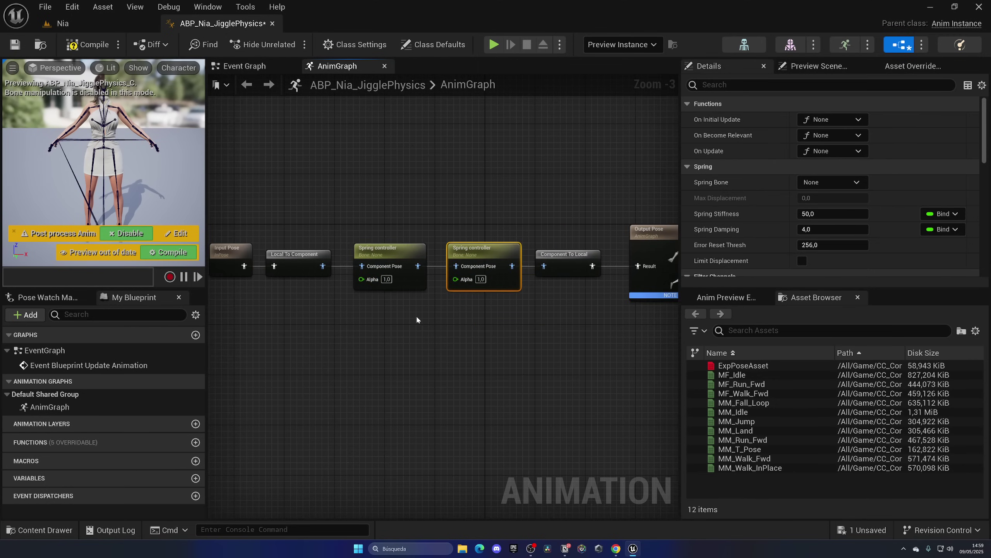
# Step: Set the two Spring controllers' bones to cc_base_l_breast and cc_base_r_breast
pyautogui.click(385, 253)
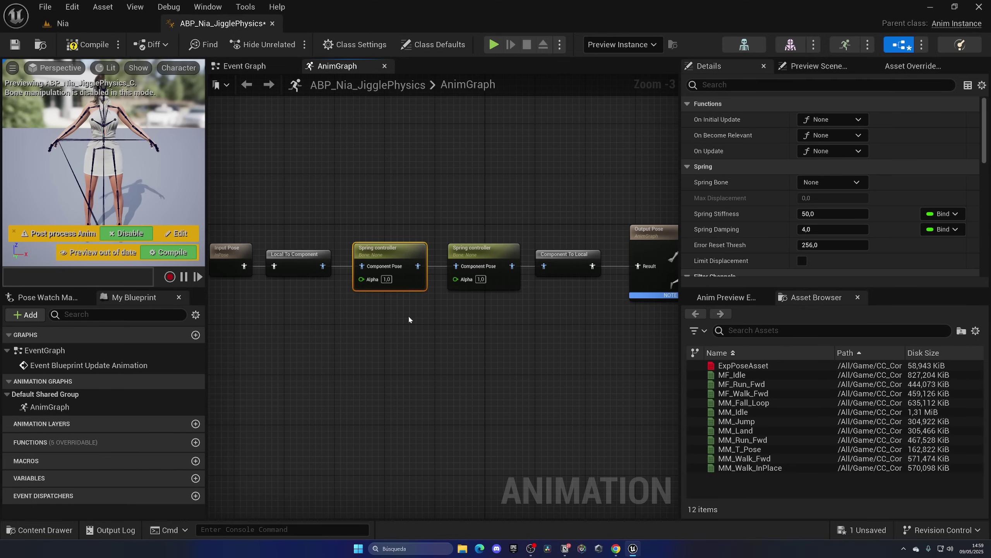
pyautogui.click(817, 182)
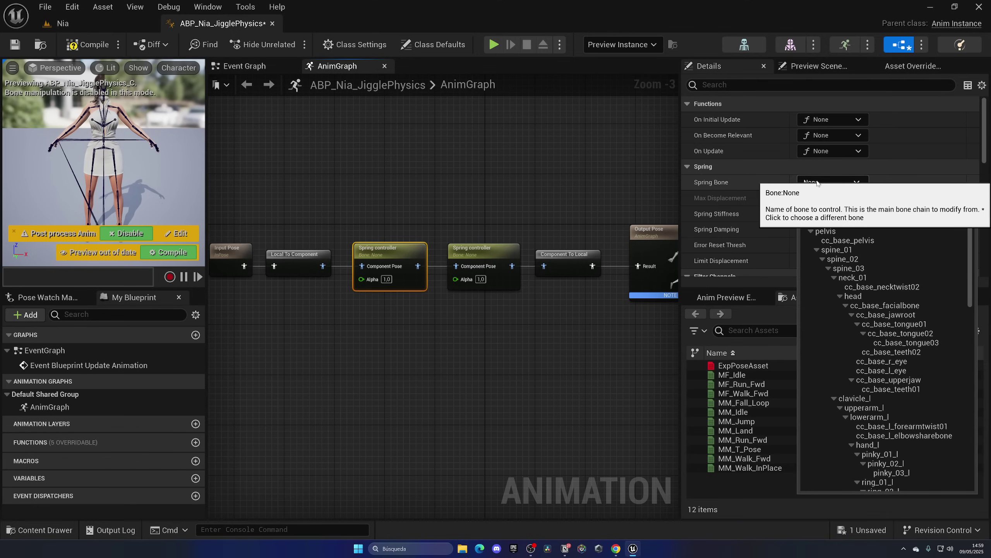
pyautogui.write('breast')
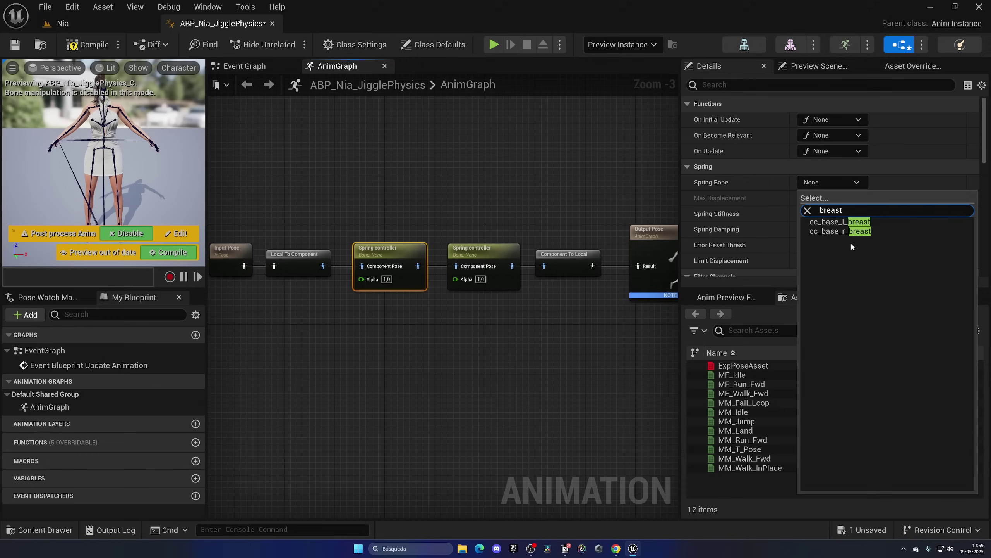
pyautogui.click(881, 223)
pyautogui.click(485, 252)
pyautogui.click(817, 181)
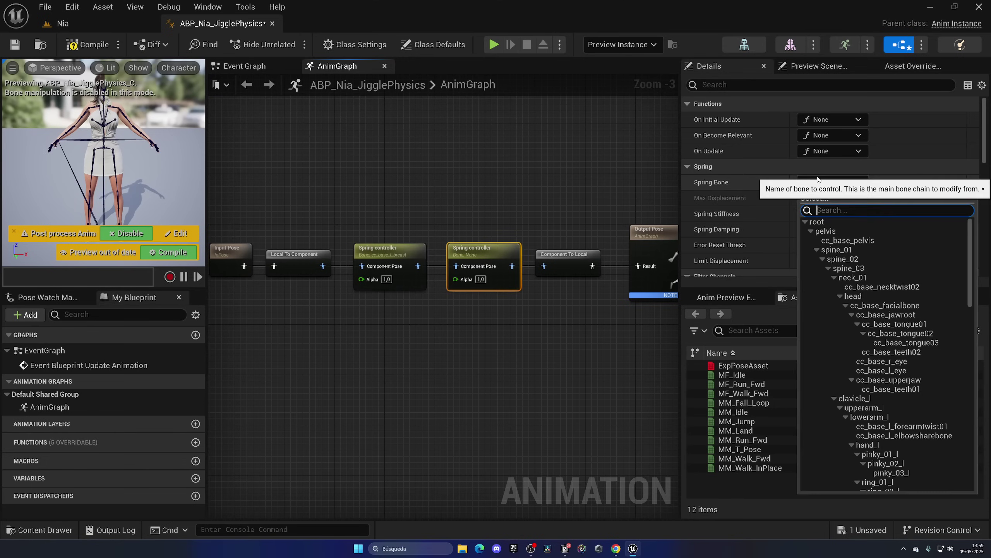
pyautogui.write('brea')
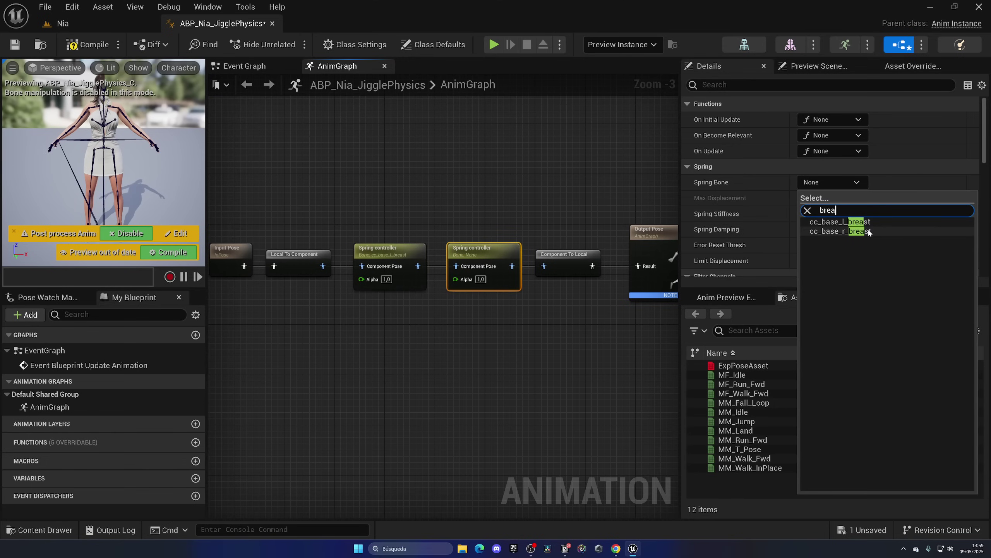
pyautogui.click(887, 231)
# Step: Compile the blueprint and set the preview bones to Selected Only
pyautogui.moveTo(591, 242); pyautogui.dragTo(547, 225, button='right')
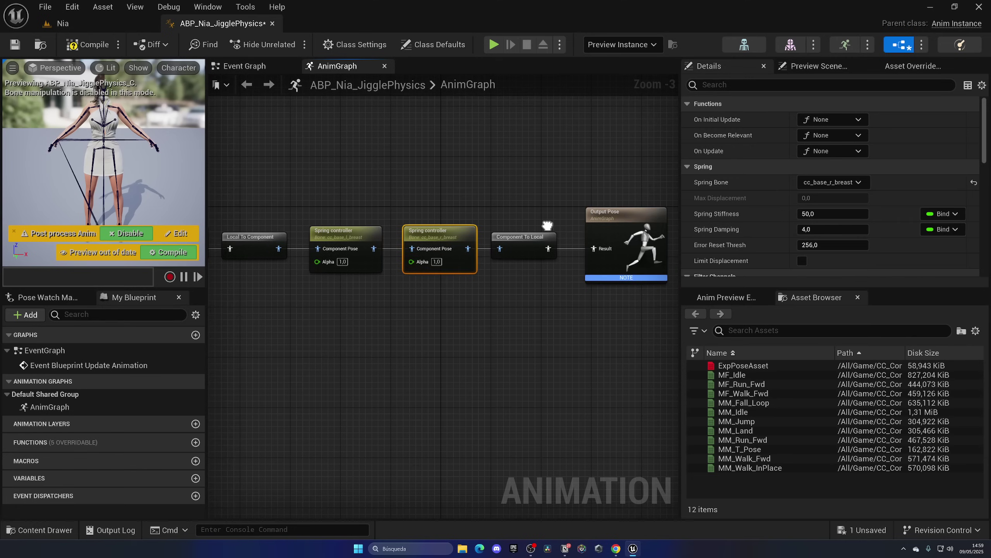
pyautogui.click(88, 45)
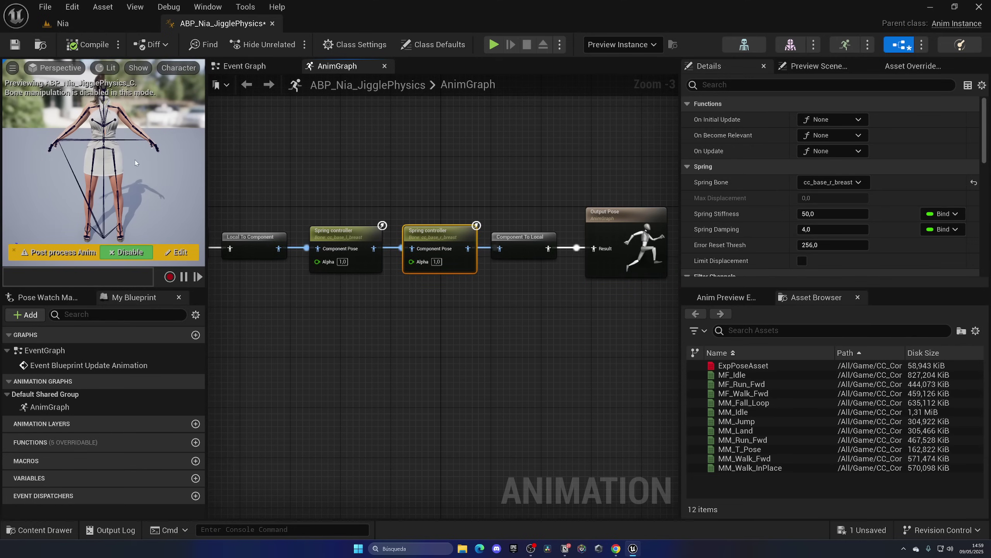
pyautogui.click(138, 67)
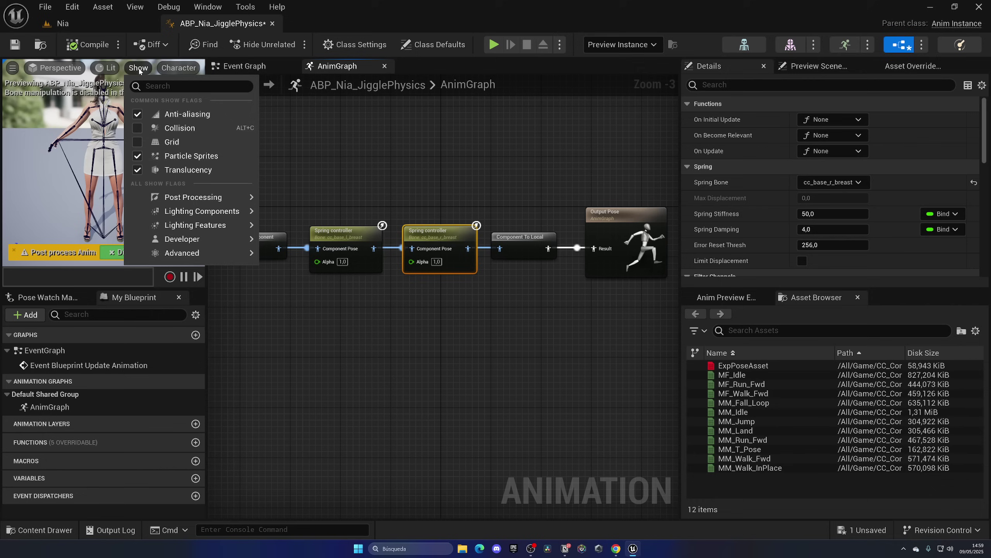
pyautogui.click(171, 68)
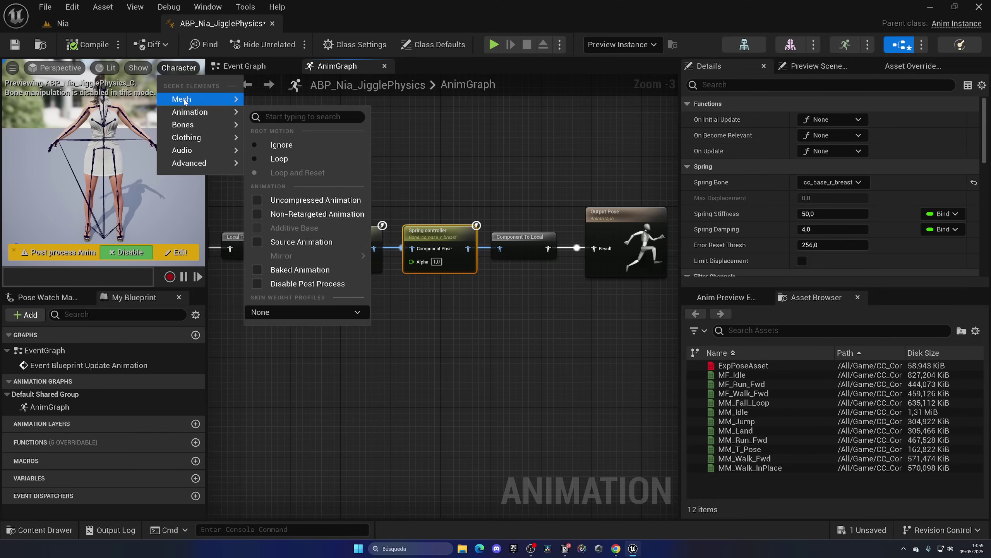
pyautogui.moveTo(193, 125)
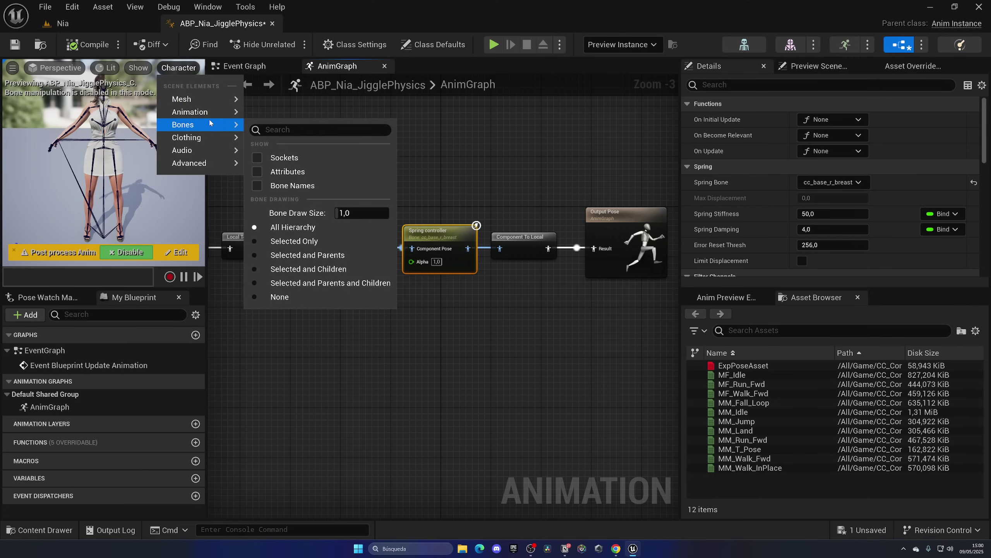
pyautogui.click(289, 240)
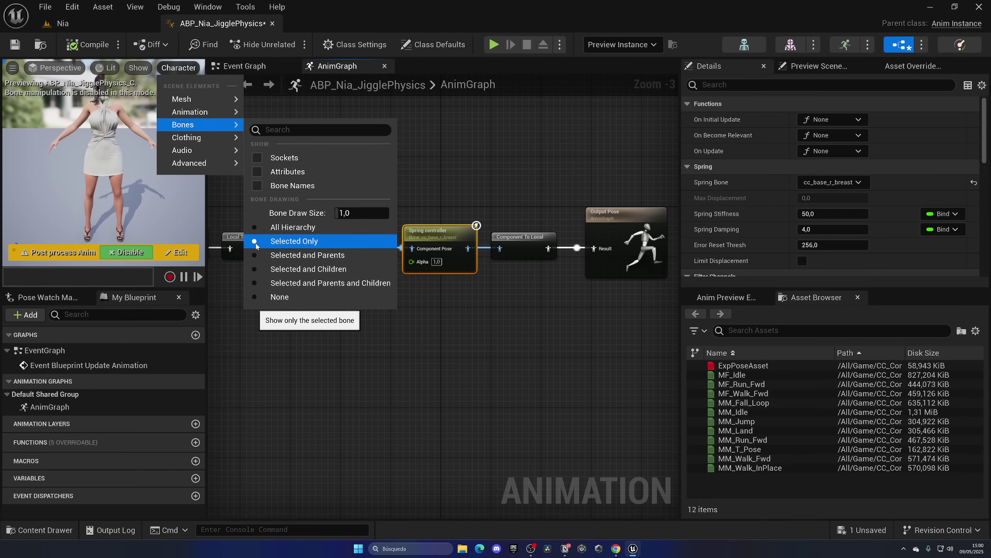
pyautogui.click(93, 45)
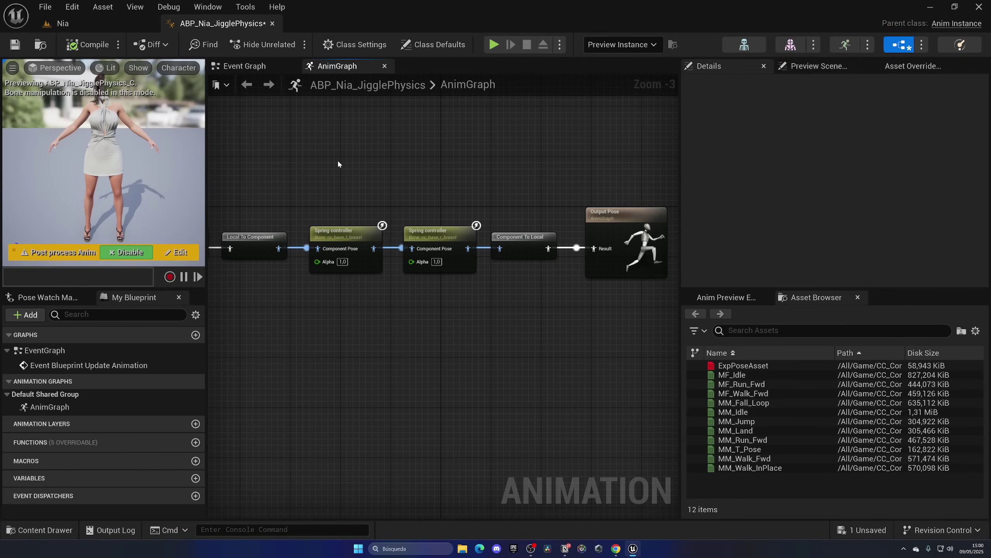
# Step: Select both Spring controllers and set Spring Stiffness 500 and Spring Damping 10
pyautogui.moveTo(337, 159); pyautogui.dragTo(412, 241)
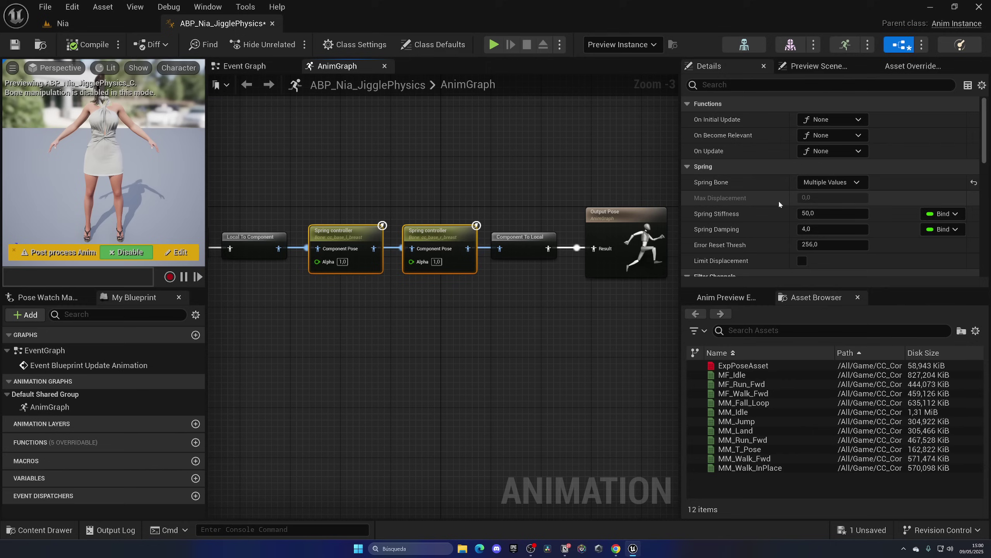
pyautogui.click(832, 214)
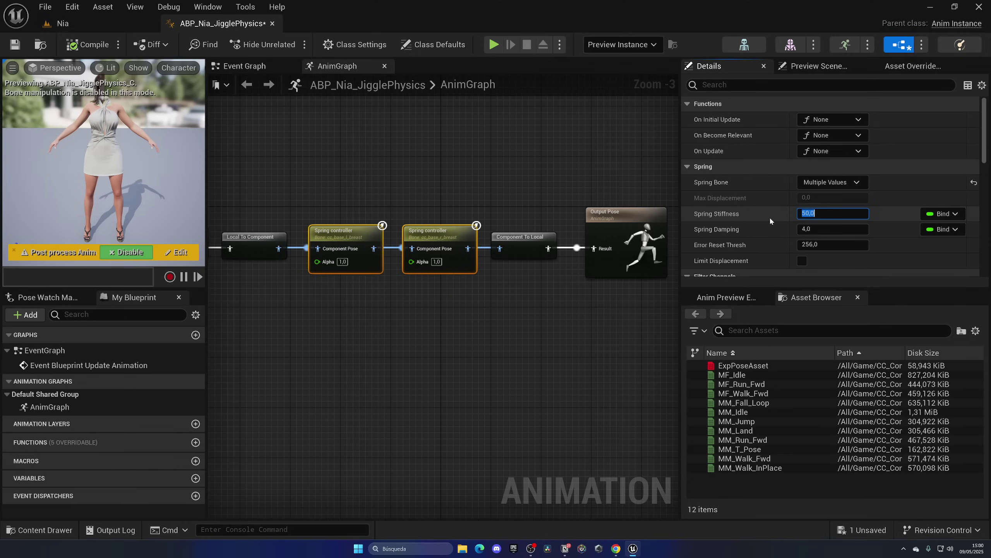
pyautogui.write('500')
pyautogui.press('Return')
pyautogui.press('Tab')
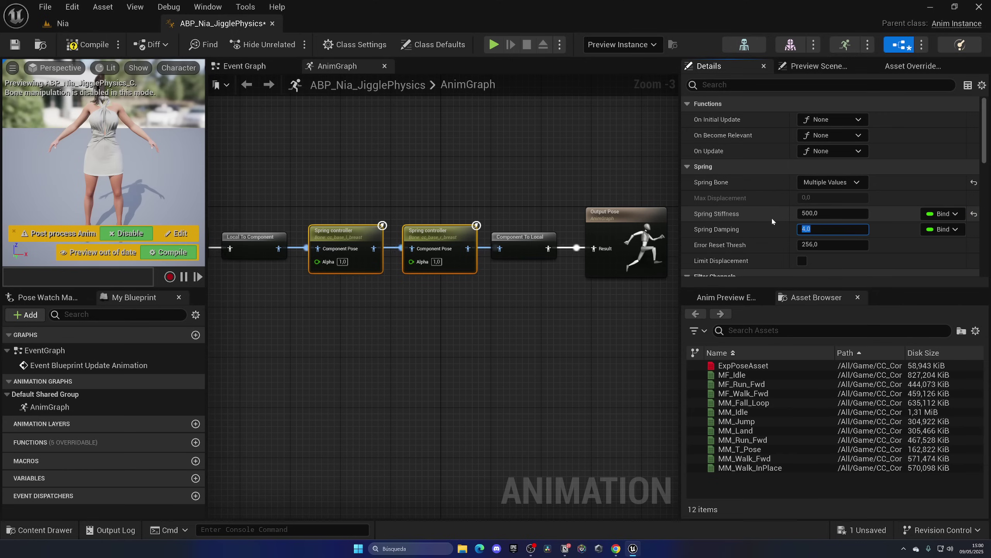
pyautogui.write('10')
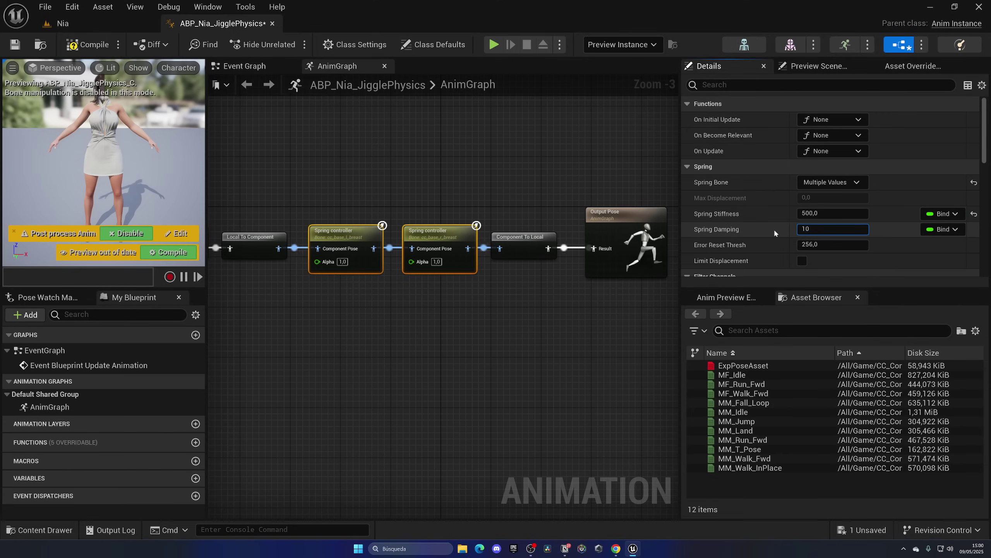
pyautogui.press('Return')
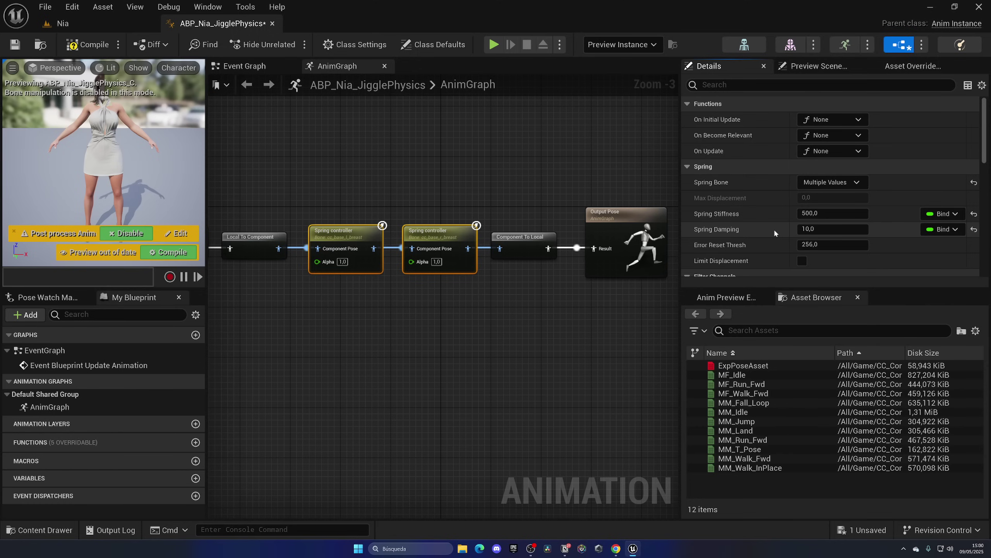
# Step: Untick Translate X and Y under Filter Channels so both springs move only in Z
pyautogui.scroll(-4, 773, 228)
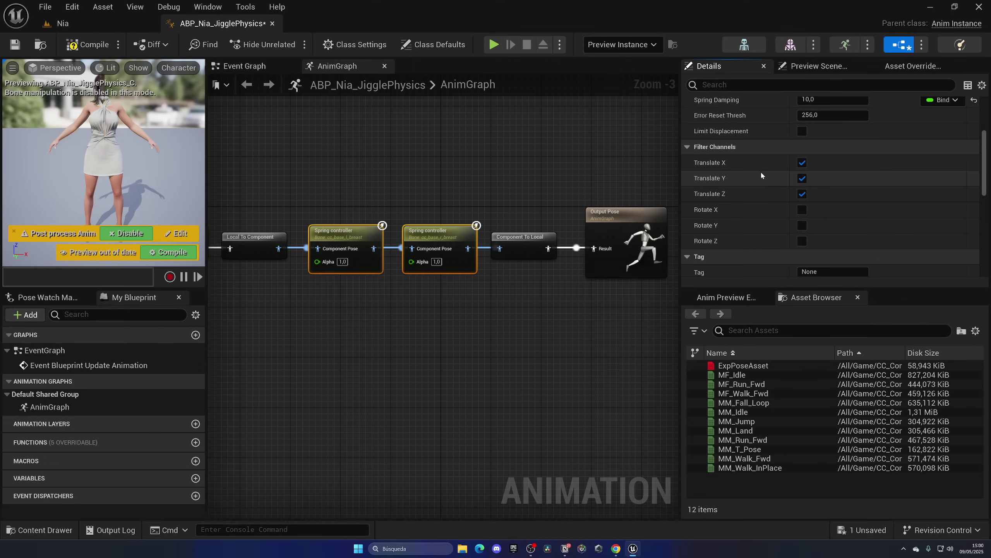
pyautogui.click(802, 163)
pyautogui.click(802, 178)
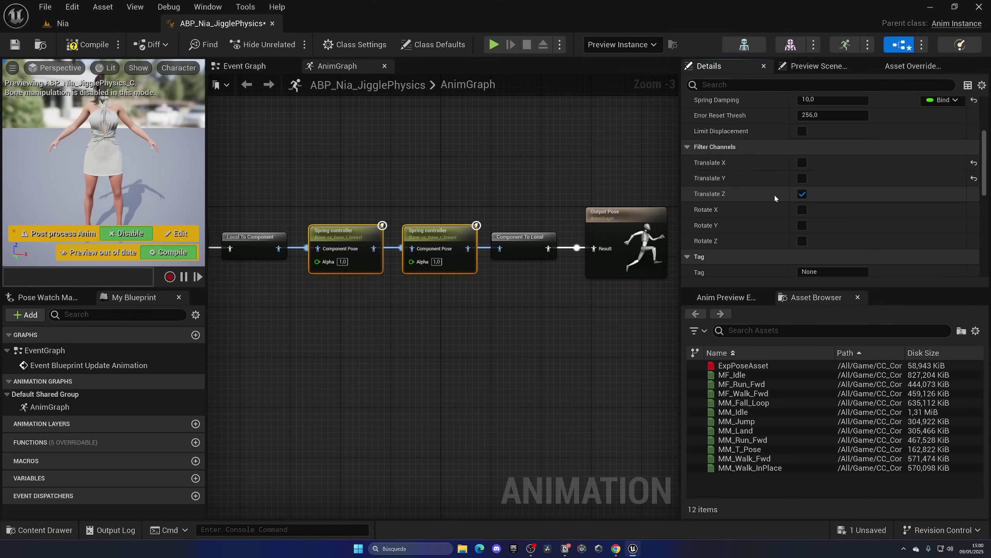
# Step: Set the Alpha Scale Bias Clamp Scale to 0,5 on both springs
pyautogui.scroll(-4, 775, 193)
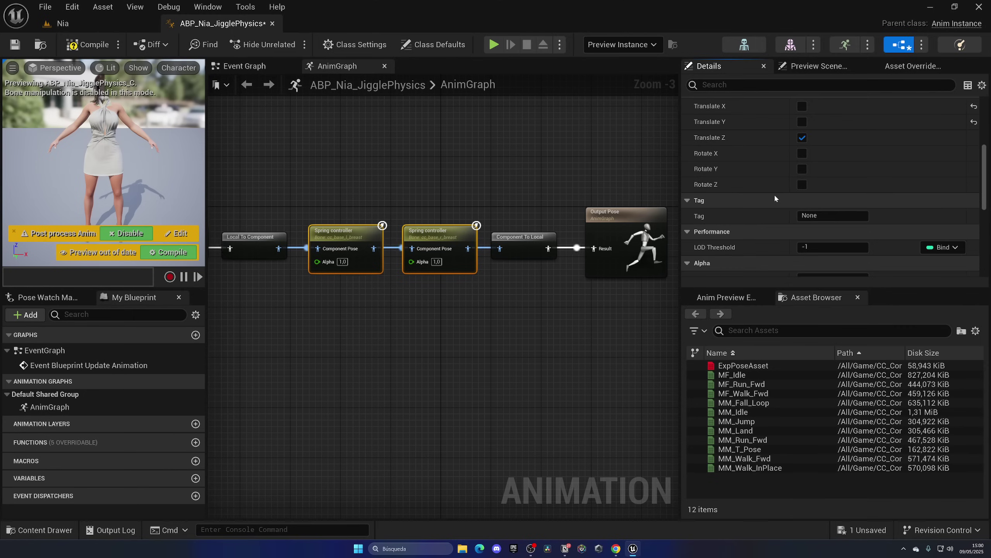
pyautogui.scroll(-4, 775, 193)
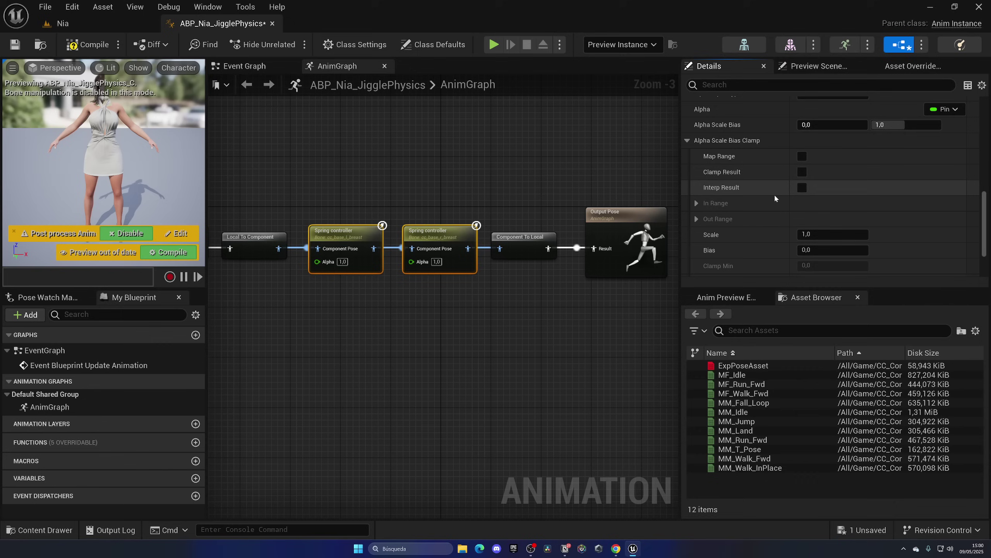
pyautogui.click(688, 145)
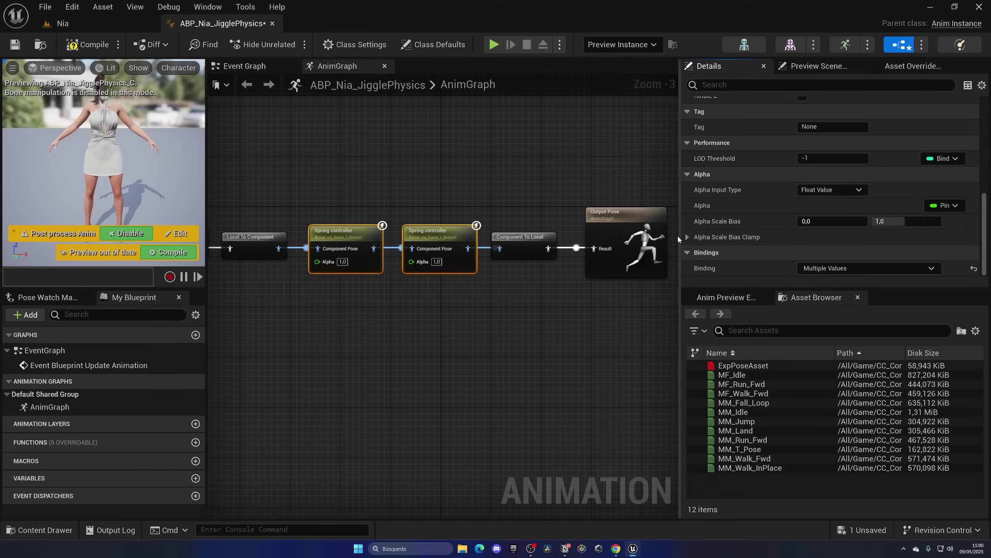
pyautogui.click(715, 237)
pyautogui.scroll(-5, 738, 223)
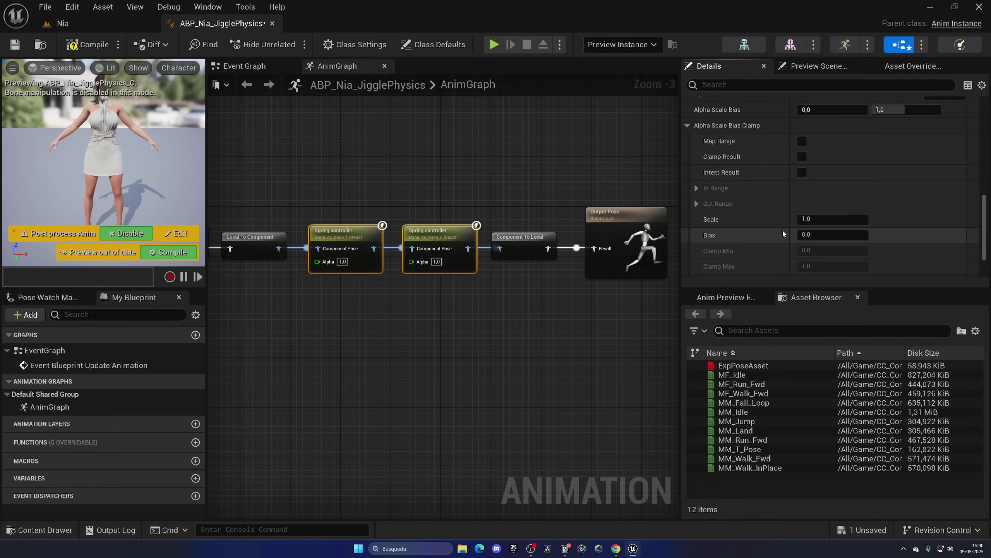
pyautogui.click(827, 182)
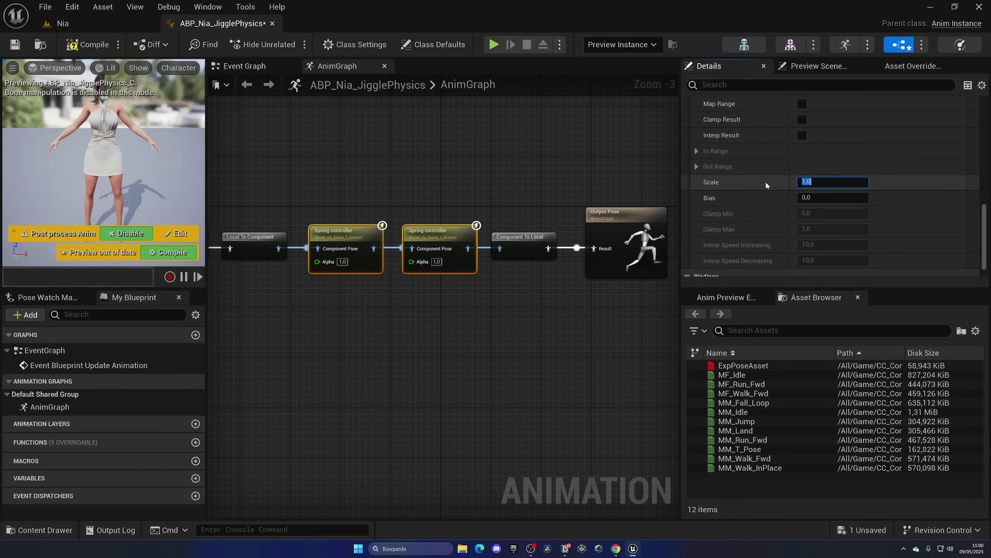
pyautogui.hotkey('ctrl', 'a')
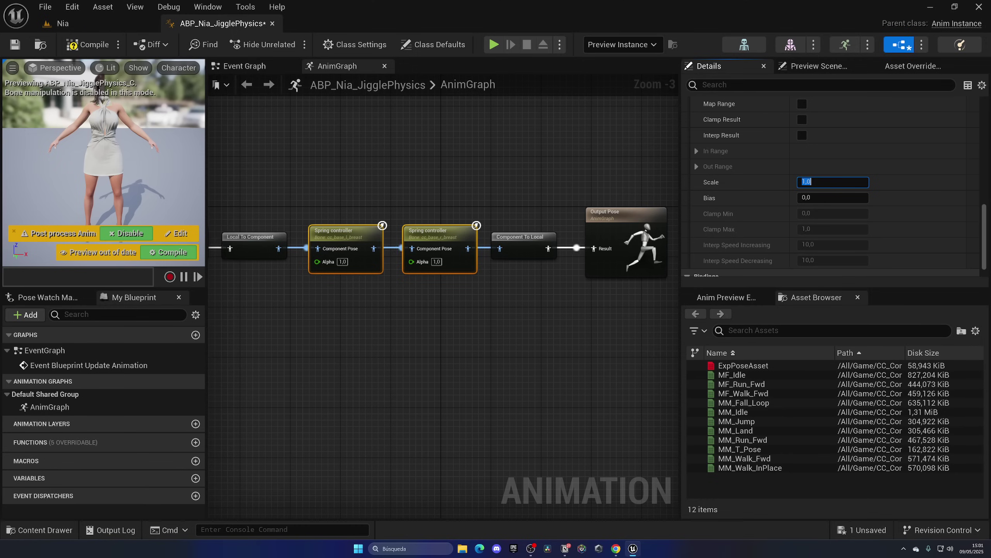
pyautogui.write('0,5')
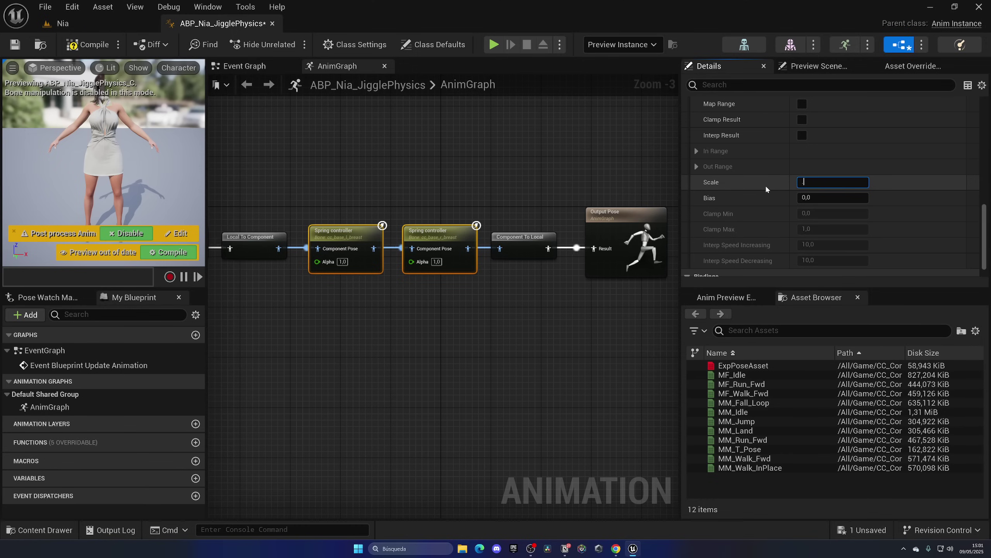
pyautogui.press('Return')
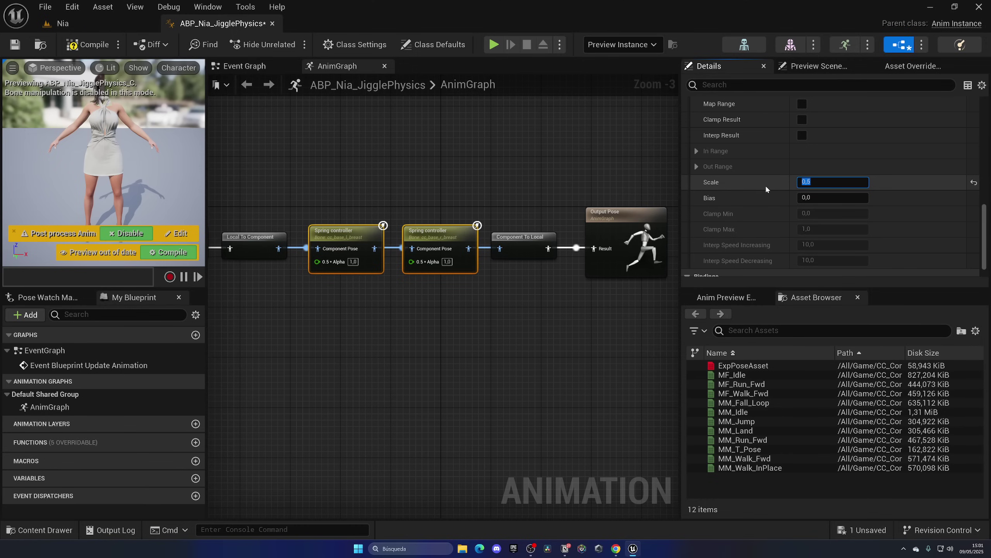
# Step: Recompile the animation blueprint and bring the whole node chain into view
pyautogui.click(90, 44)
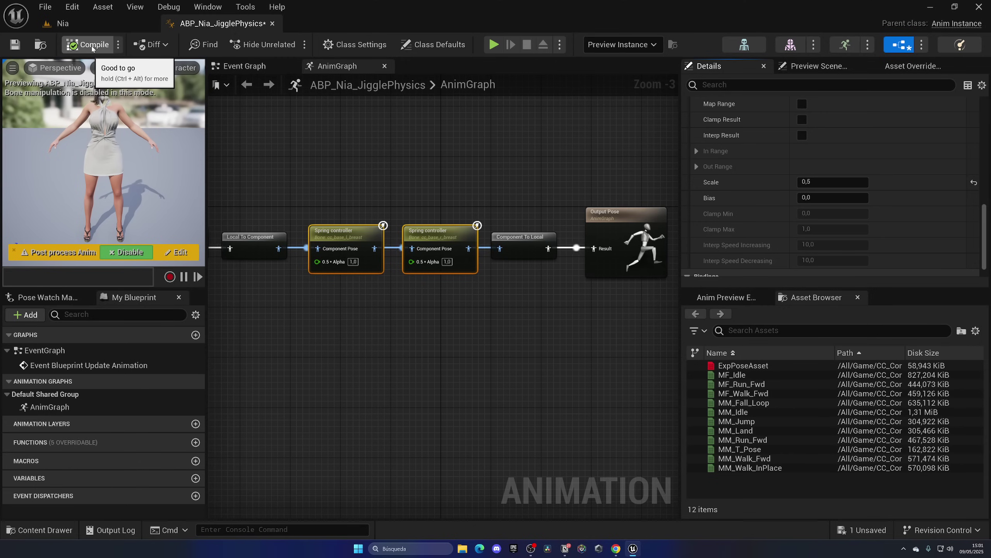
pyautogui.click(282, 123)
pyautogui.scroll(-2, 315, 156)
pyautogui.moveTo(316, 157); pyautogui.dragTo(372, 174, button='right')
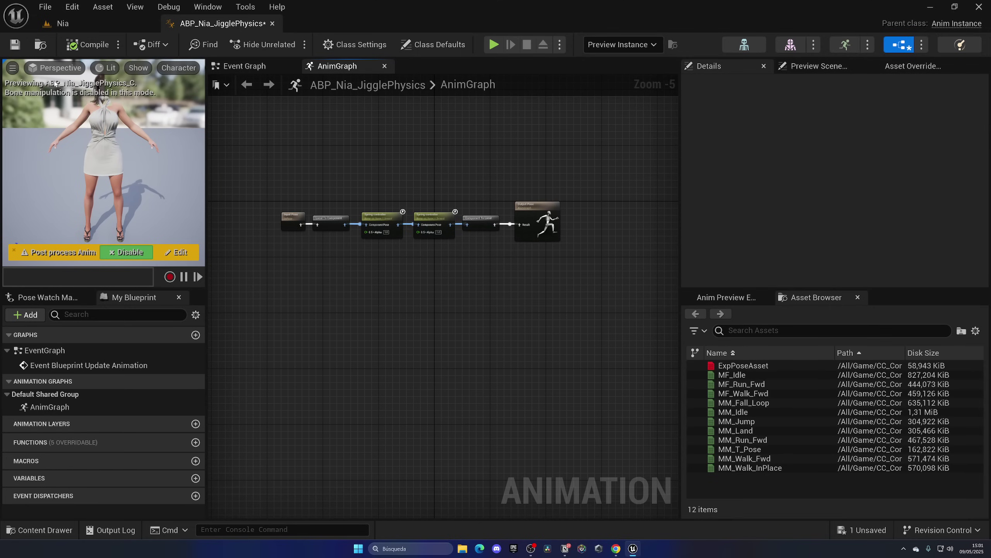
# Step: Save and close the animation blueprint, then open SK_Nia from CC_ControlRig_Nia/RLContent/Nia
pyautogui.click(15, 44)
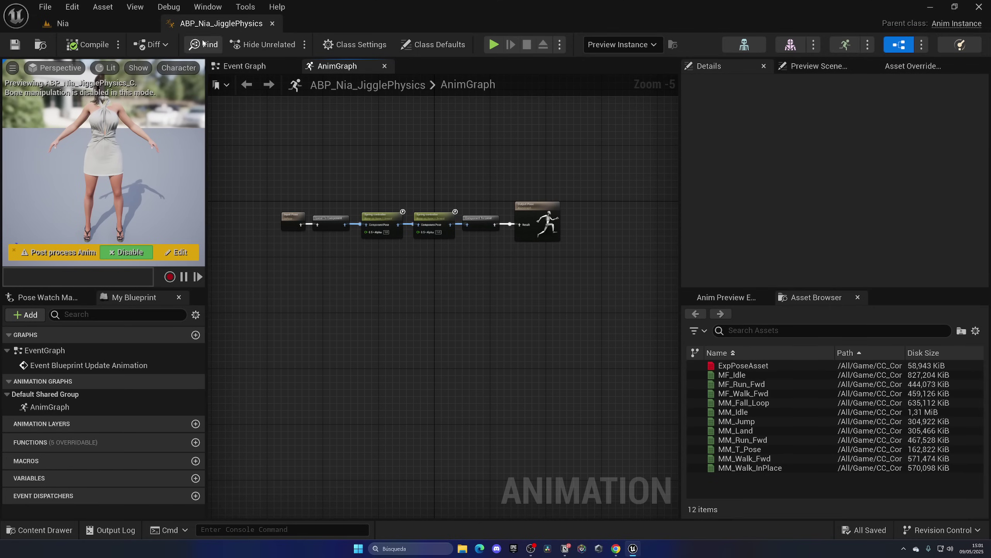
pyautogui.click(272, 23)
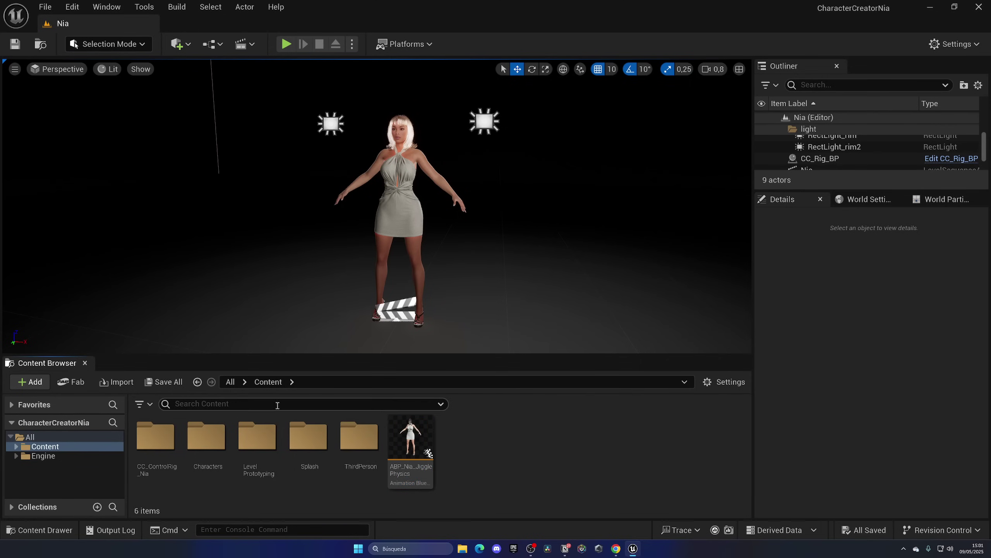
pyautogui.doubleClick(158, 436)
pyautogui.doubleClick(410, 435)
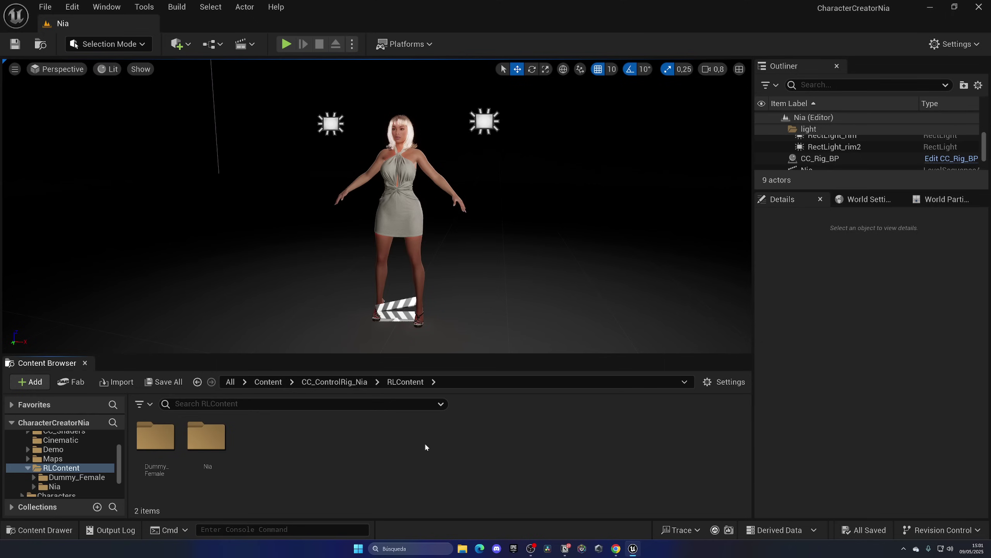
pyautogui.doubleClick(207, 435)
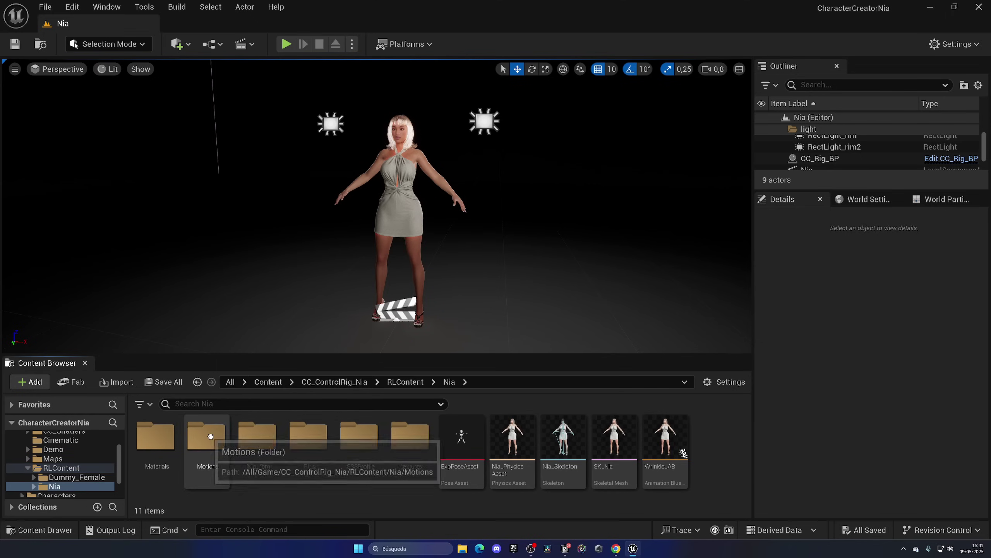
pyautogui.doubleClick(614, 436)
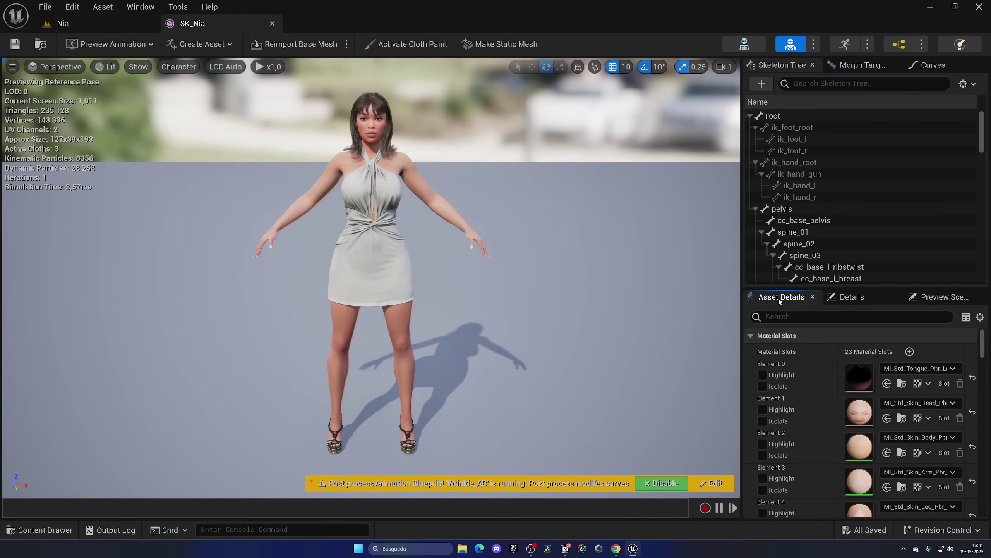
# Step: Assign ABP_Nia_JigglePhysics as SK_Nia's Post Process Anim Blueprint, save the mesh and close its editor
pyautogui.click(140, 6)
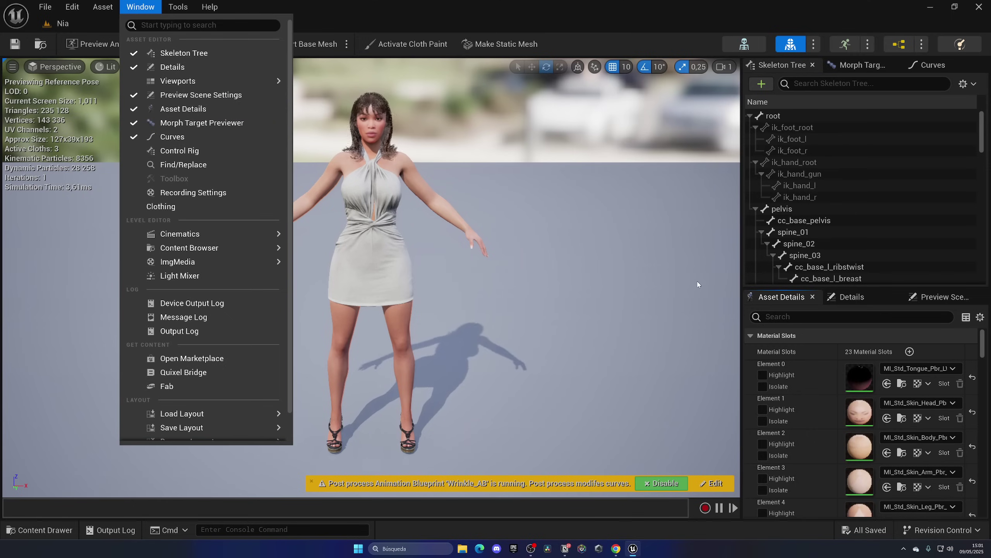
pyautogui.click(818, 317)
pyautogui.write('post')
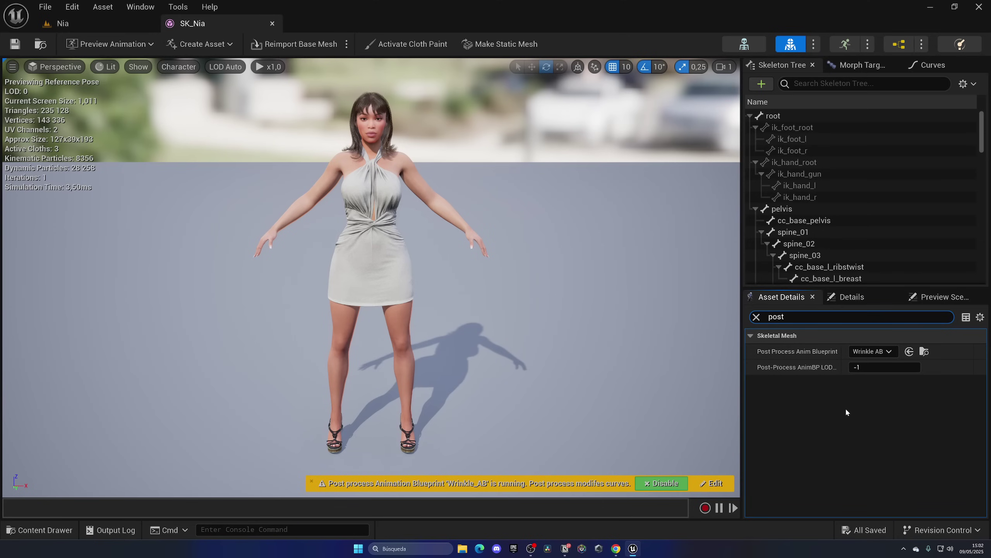
pyautogui.click(872, 351)
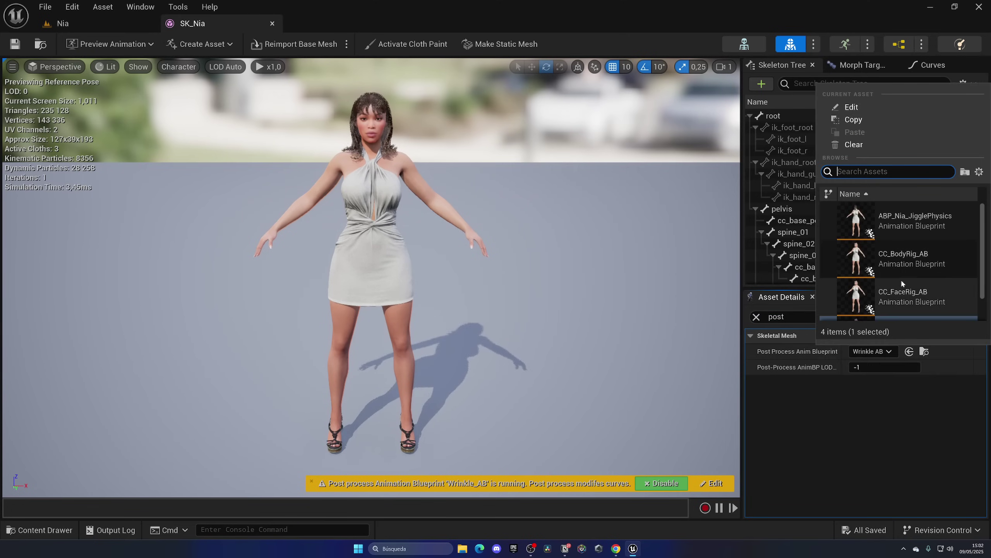
pyautogui.click(924, 226)
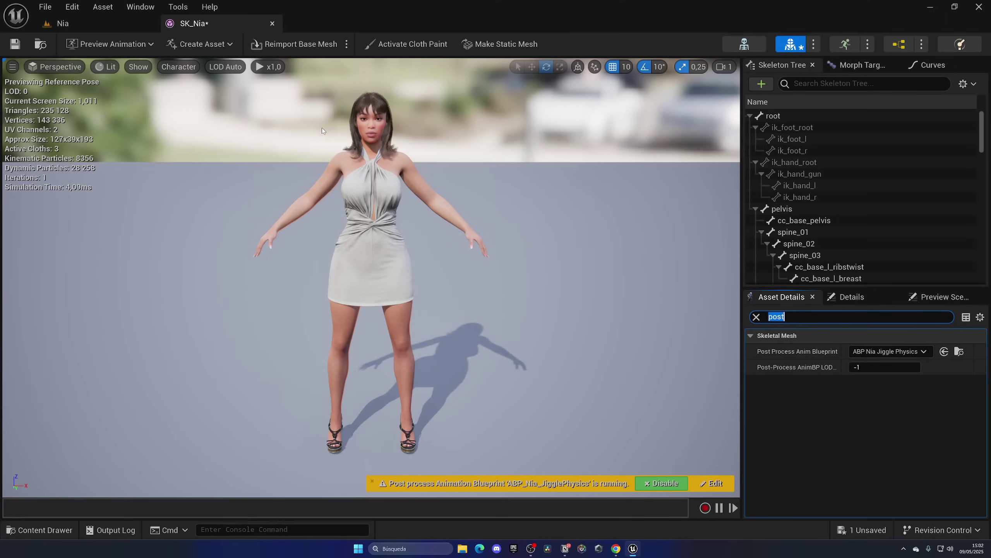
pyautogui.hotkey('ctrl', 's')
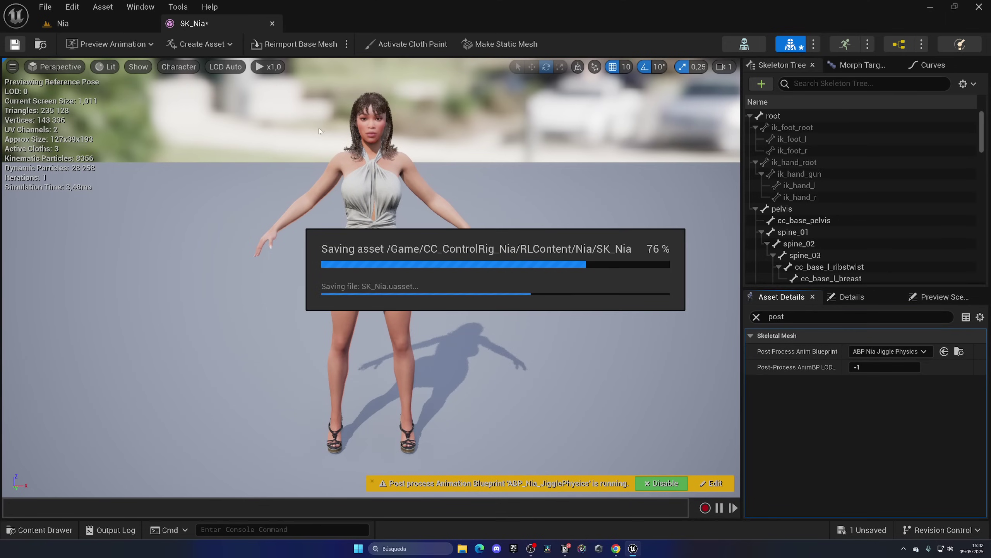
pyautogui.middleClick(234, 22)
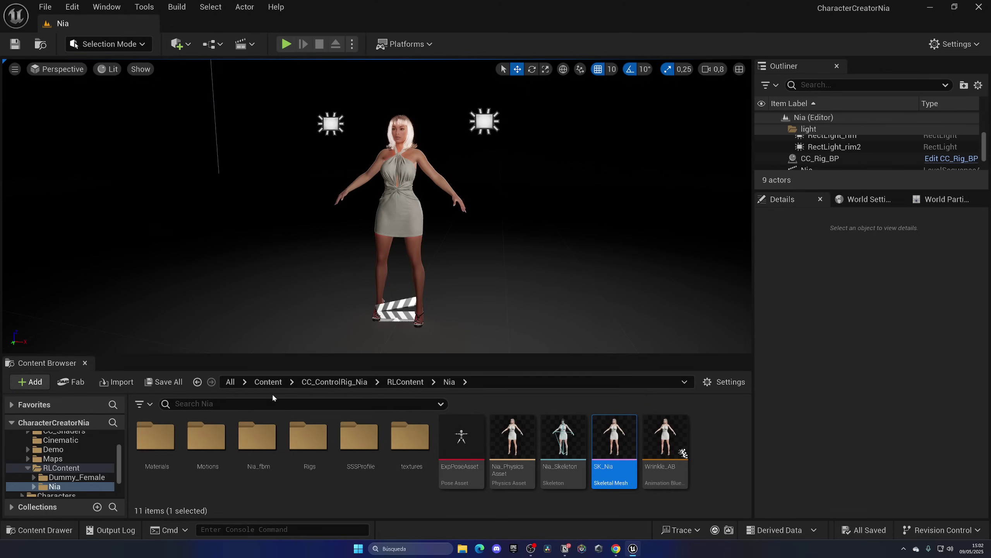
# Step: Add the Third Person content pack, then browse into ThirdPerson > Blueprints
pyautogui.click(268, 383)
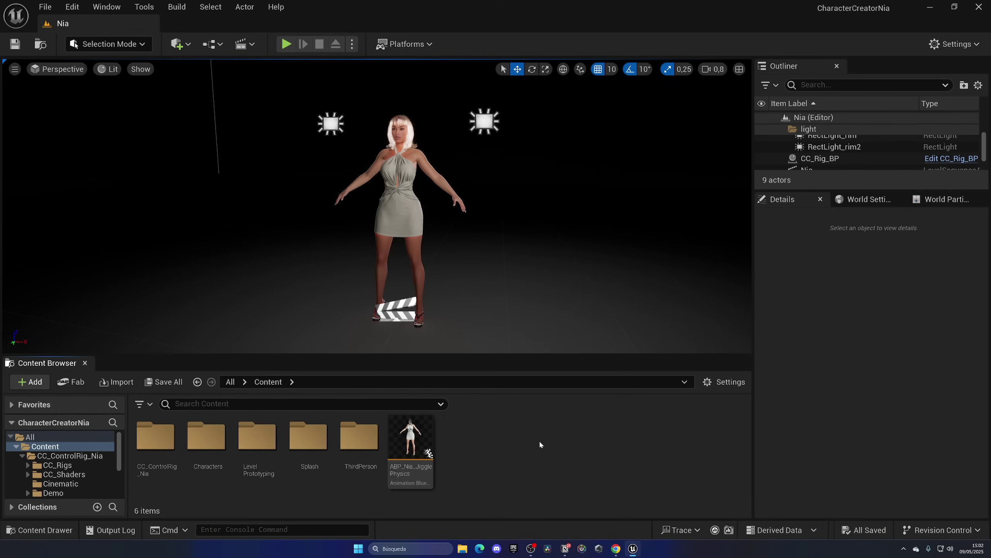
pyautogui.click(31, 381)
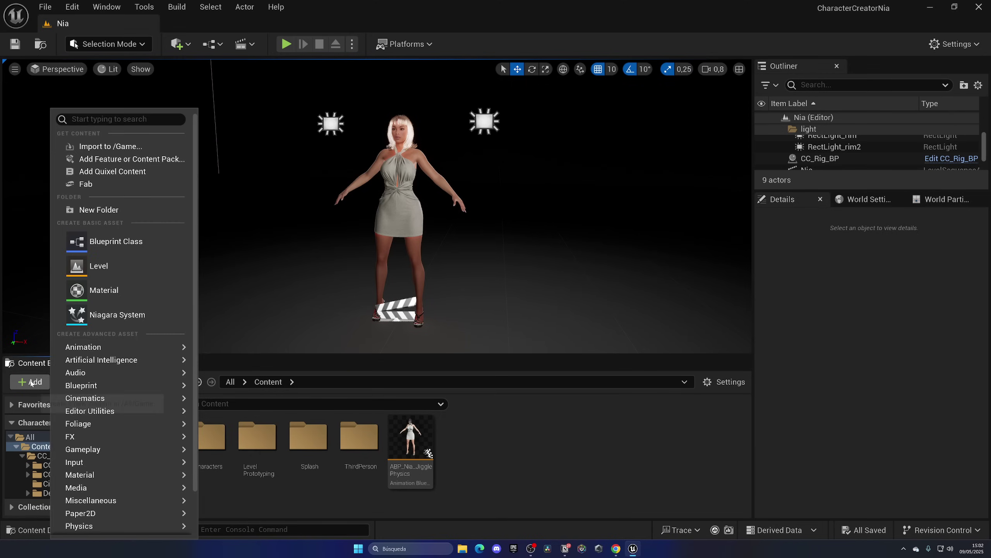
pyautogui.click(127, 158)
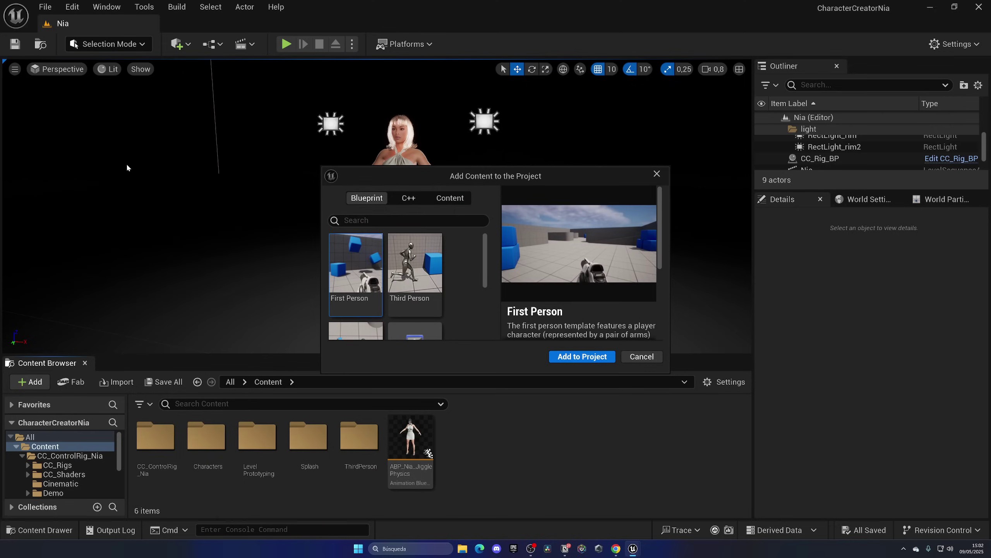
pyautogui.click(408, 275)
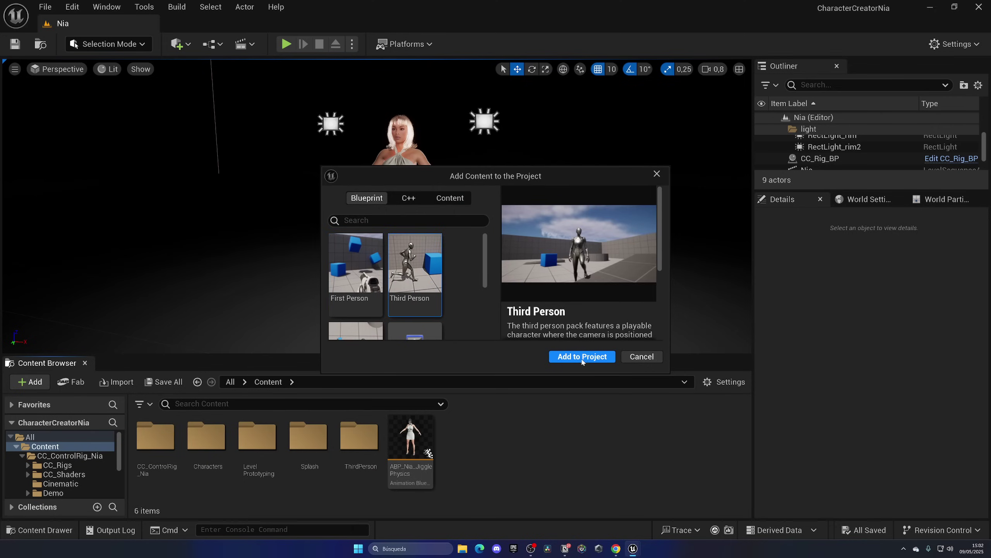
pyautogui.click(640, 356)
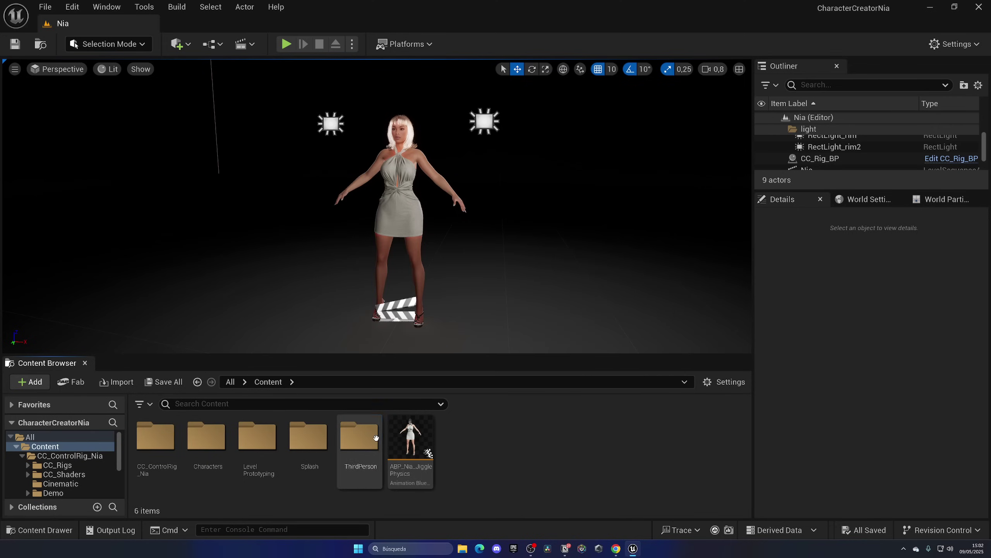
pyautogui.doubleClick(359, 436)
pyautogui.doubleClick(155, 435)
# Step: Confirm BP_ThirdPersonCharacter's Mesh (CharacterMesh0) uses the SK_Nia skeletal mesh, then return to the Nia level
pyautogui.doubleClick(155, 435)
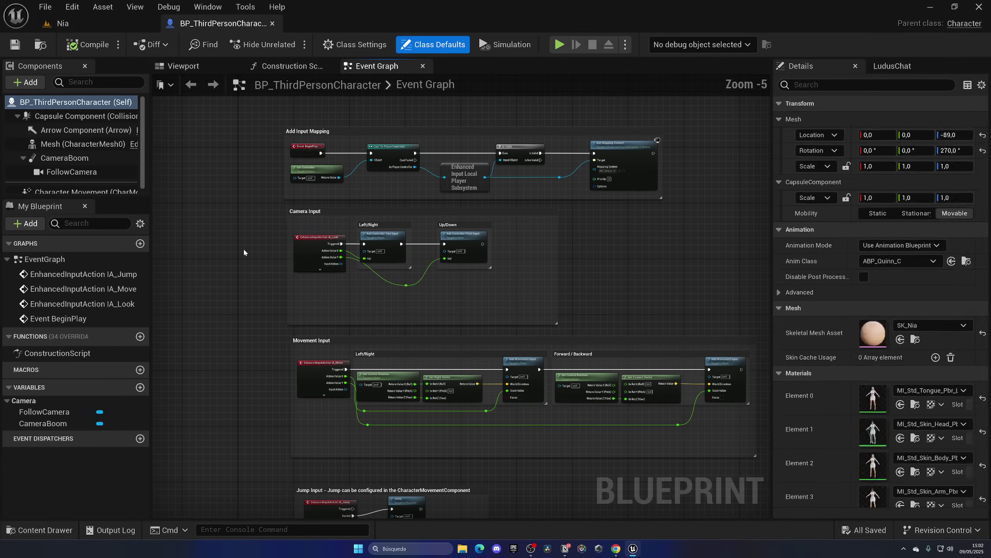
pyautogui.click(58, 116)
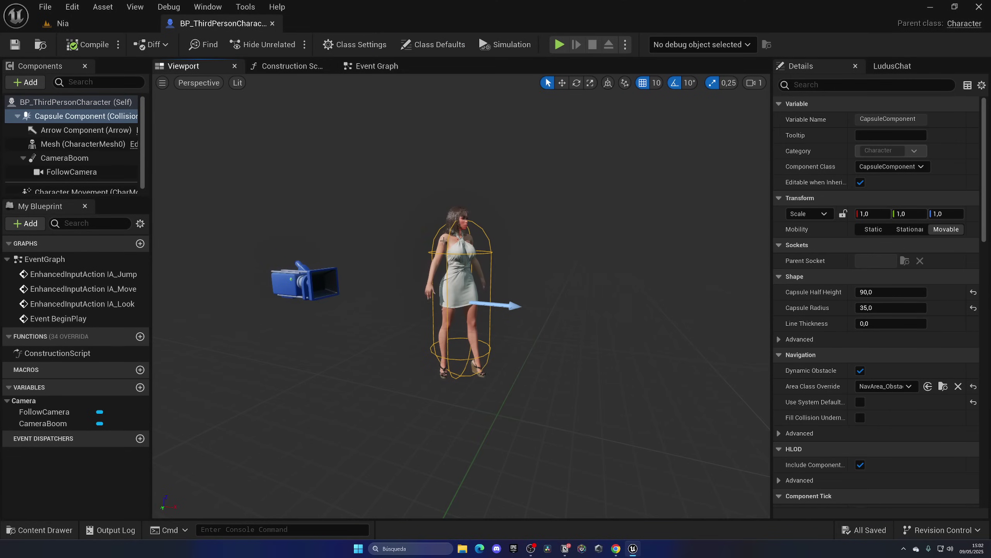
pyautogui.click(58, 144)
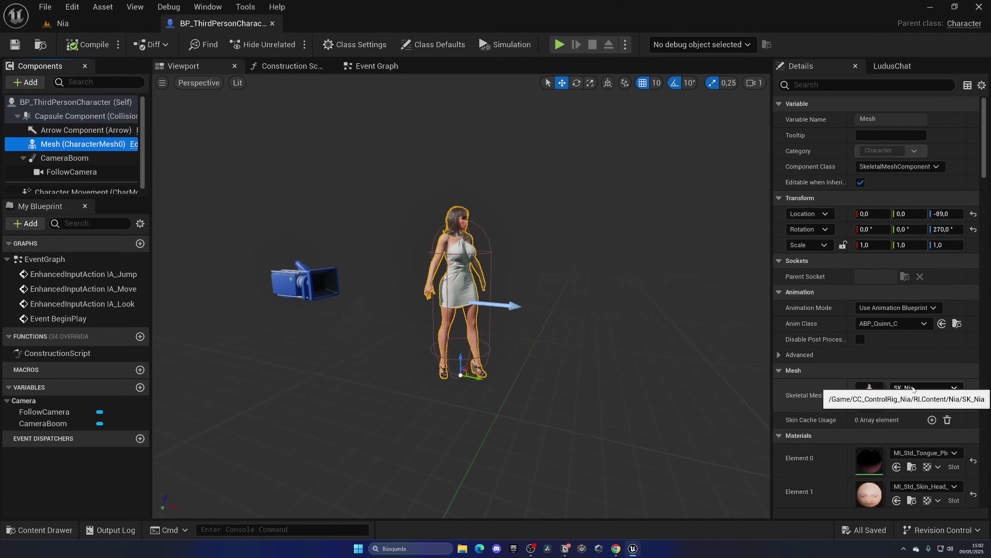
pyautogui.click(892, 387)
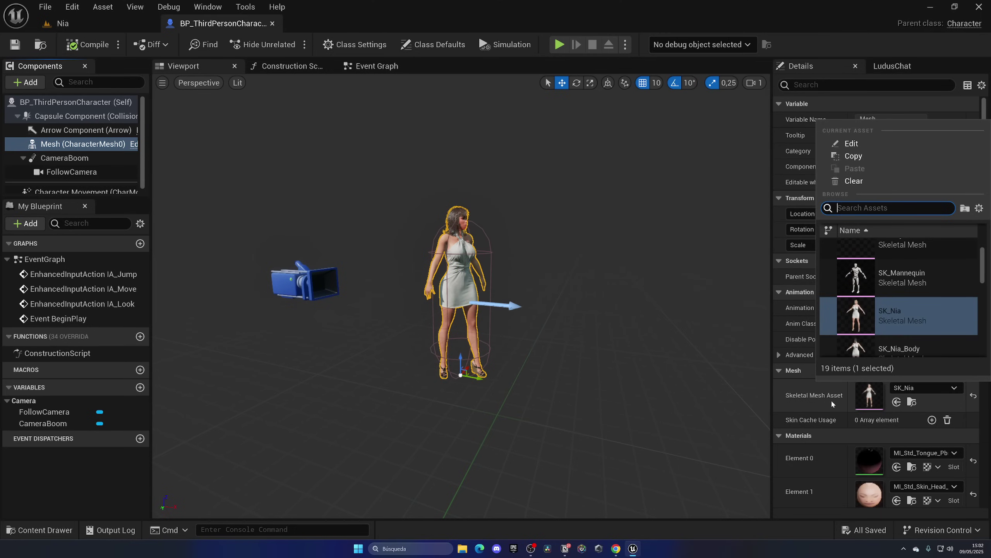
pyautogui.click(831, 400)
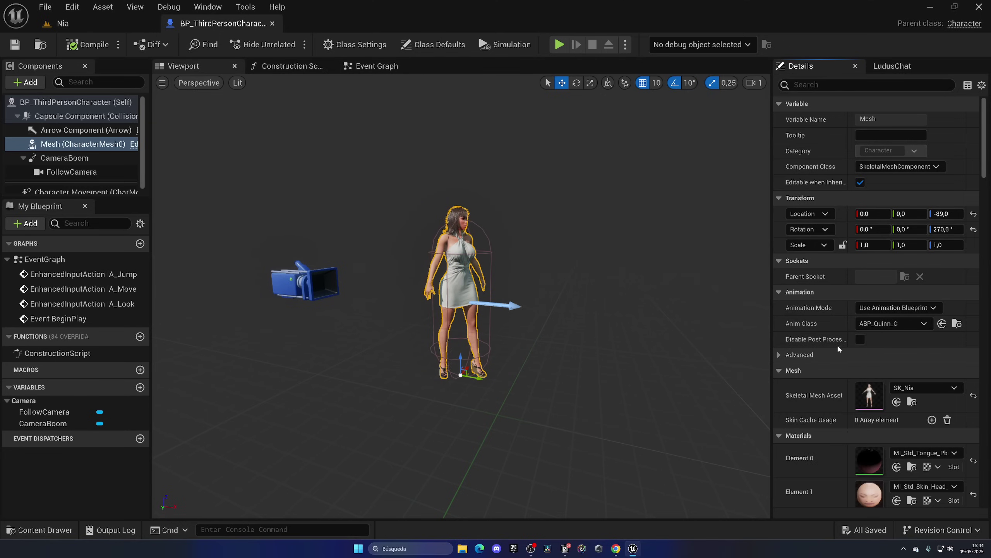
pyautogui.click(127, 24)
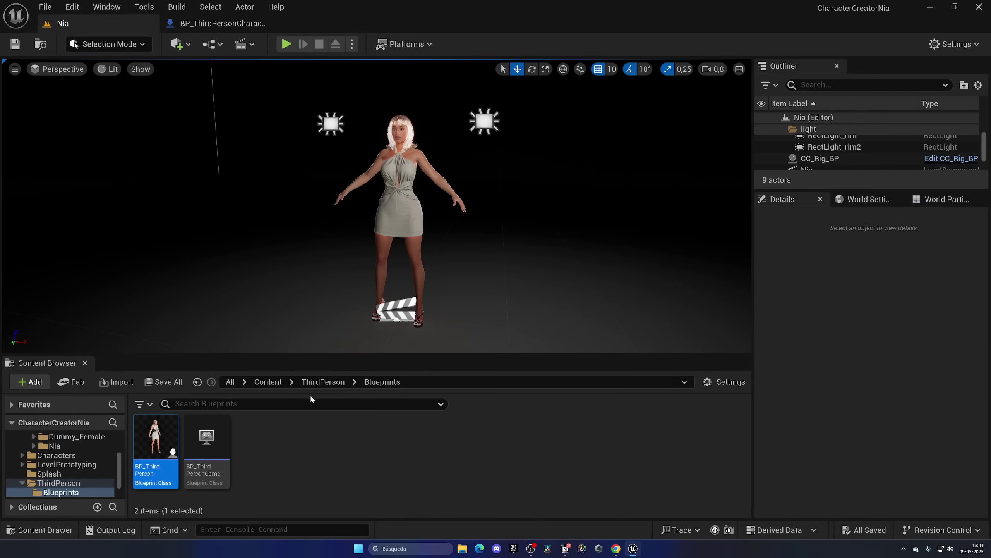
# Step: Open the ThirdPersonMap level from ThirdPerson > Maps
pyautogui.click(323, 382)
pyautogui.doubleClick(254, 439)
pyautogui.doubleClick(169, 438)
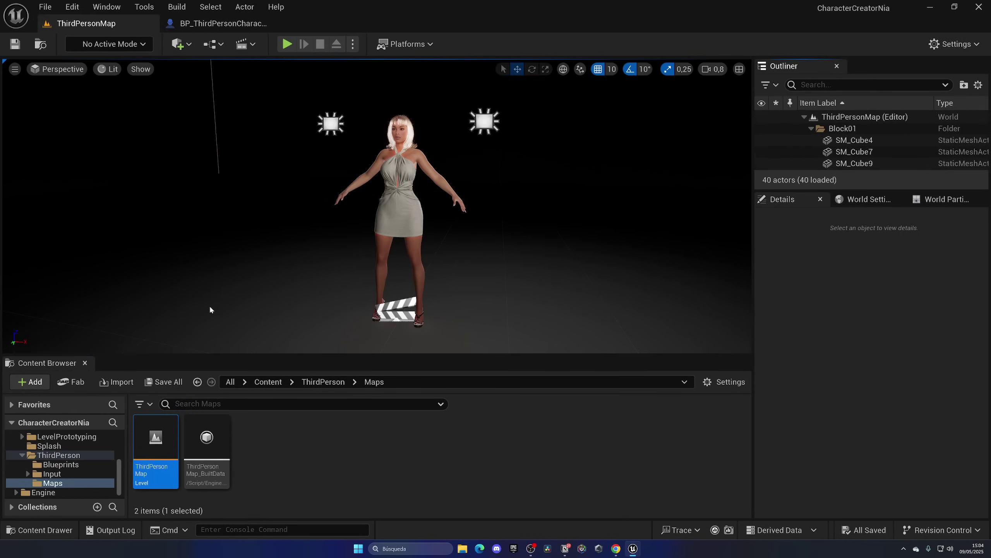
# Step: Play-test the level, running and jumping Nia to watch the jiggle physics
pyautogui.click(286, 44)
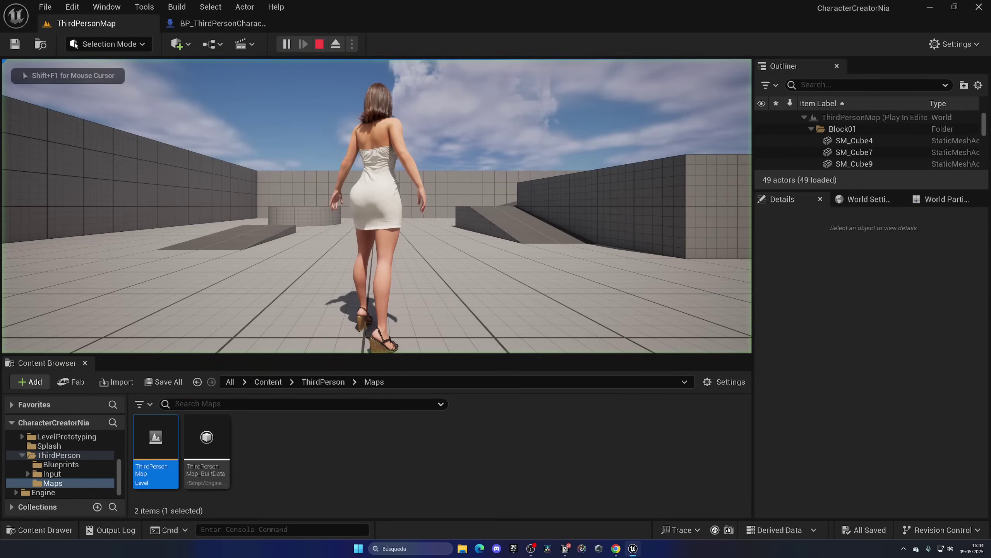
pyautogui.press('w')
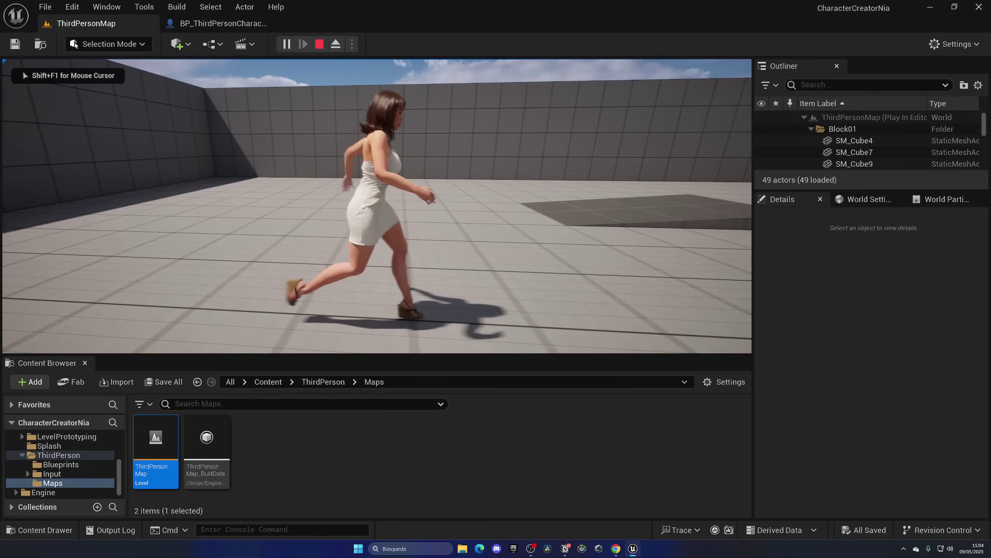
pyautogui.press('w')
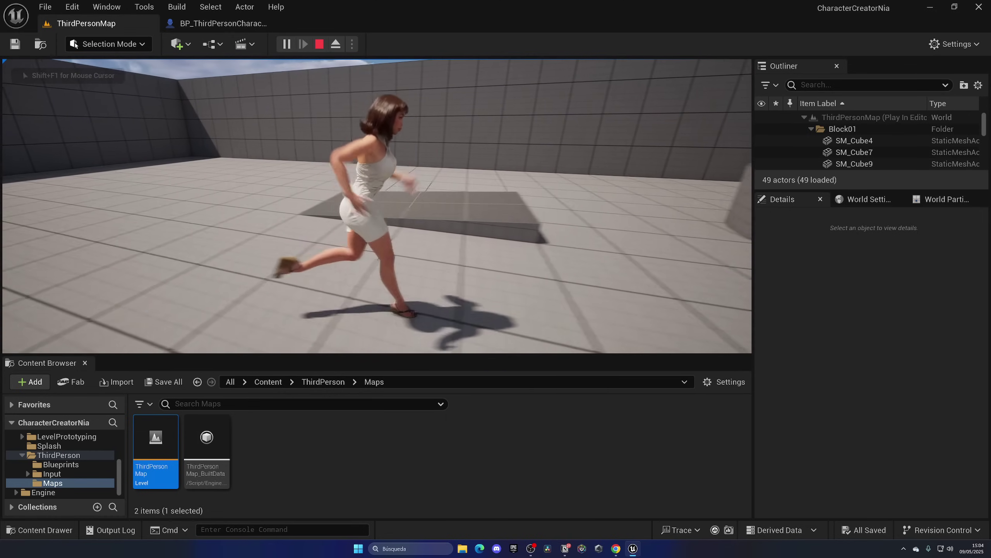
pyautogui.press('space')
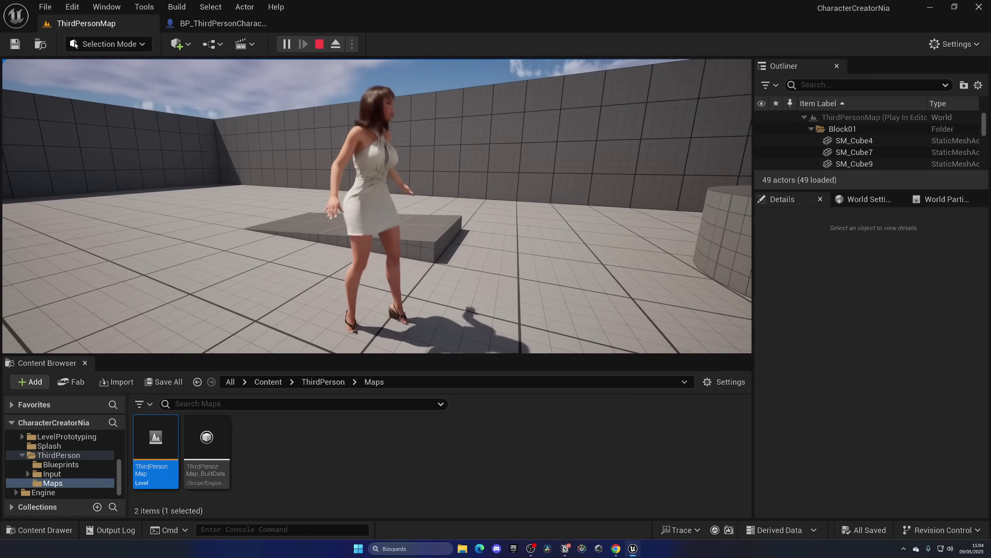
pyautogui.press('space')
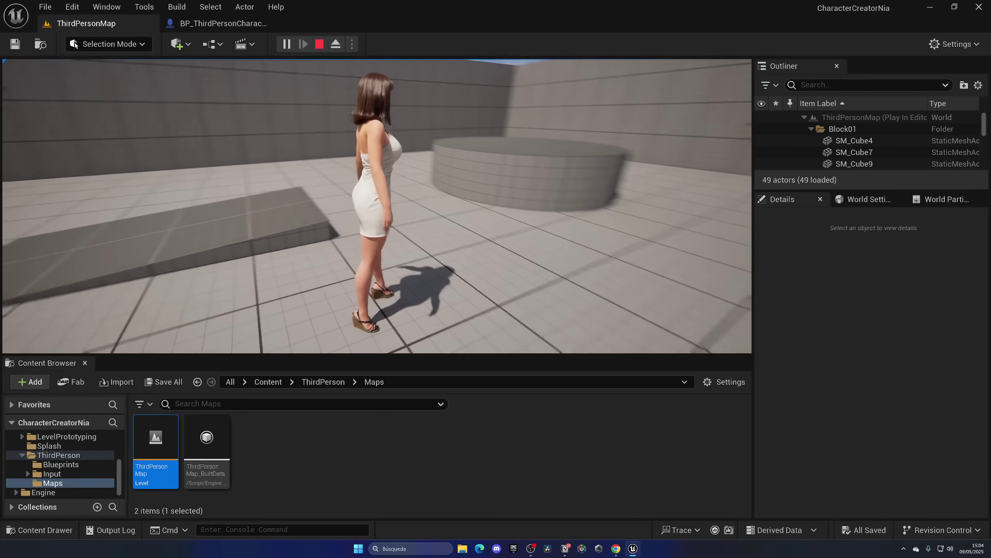
pyautogui.press('Escape')
# Step: In ABP_Nia_JigglePhysics, set both Spring controllers' Spring Stiffness to 400 and compile
pyautogui.click(268, 382)
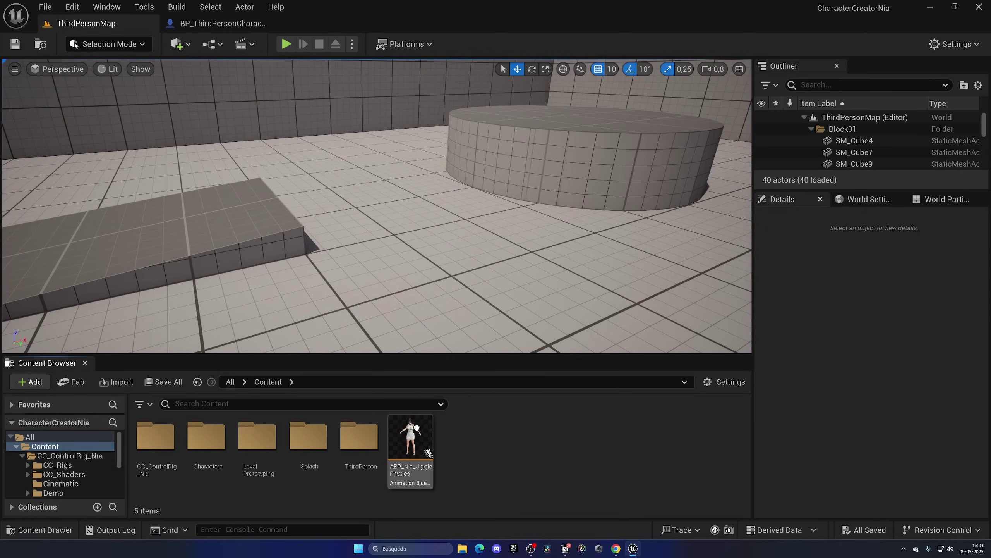
pyautogui.doubleClick(411, 436)
pyautogui.scroll(3, 399, 324)
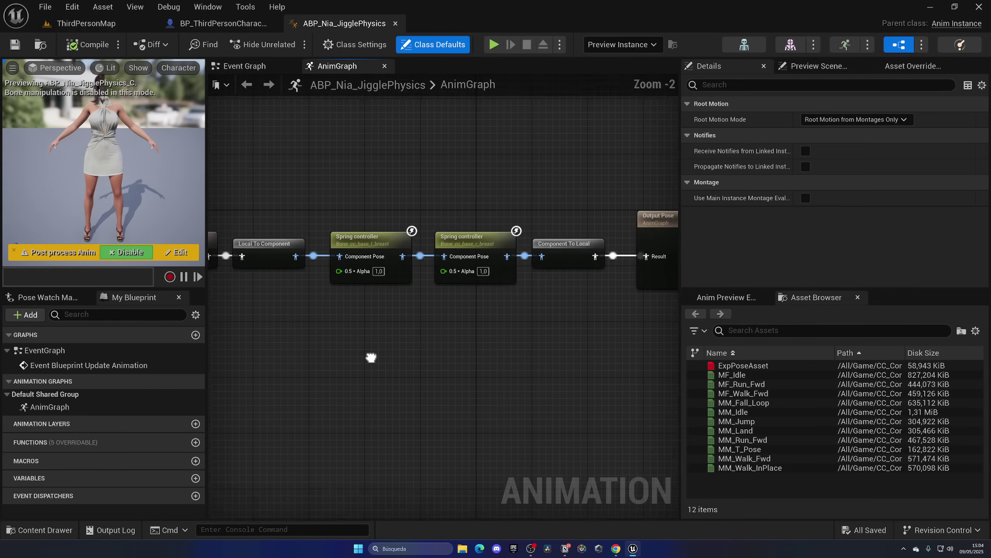
pyautogui.moveTo(365, 230); pyautogui.dragTo(463, 258)
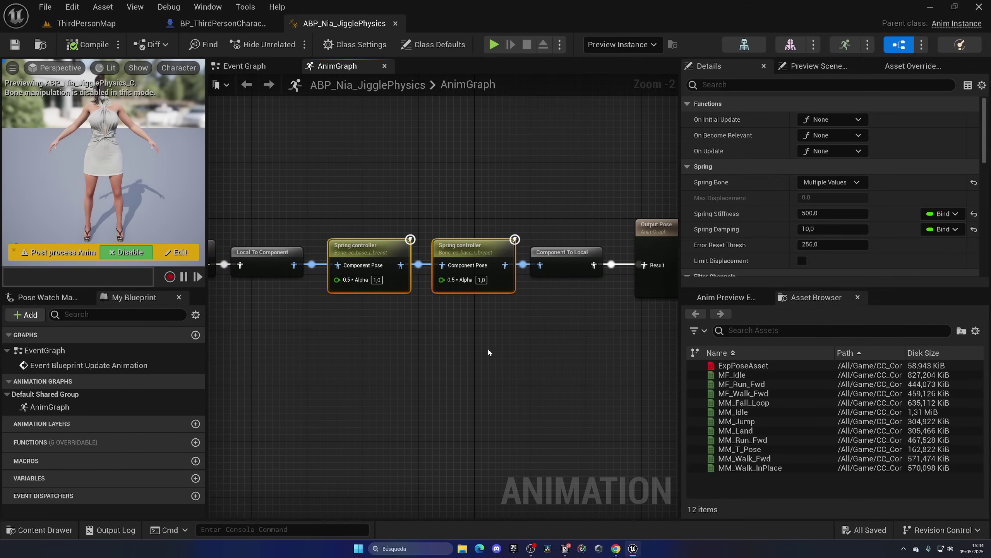
pyautogui.click(832, 214)
pyautogui.write('400')
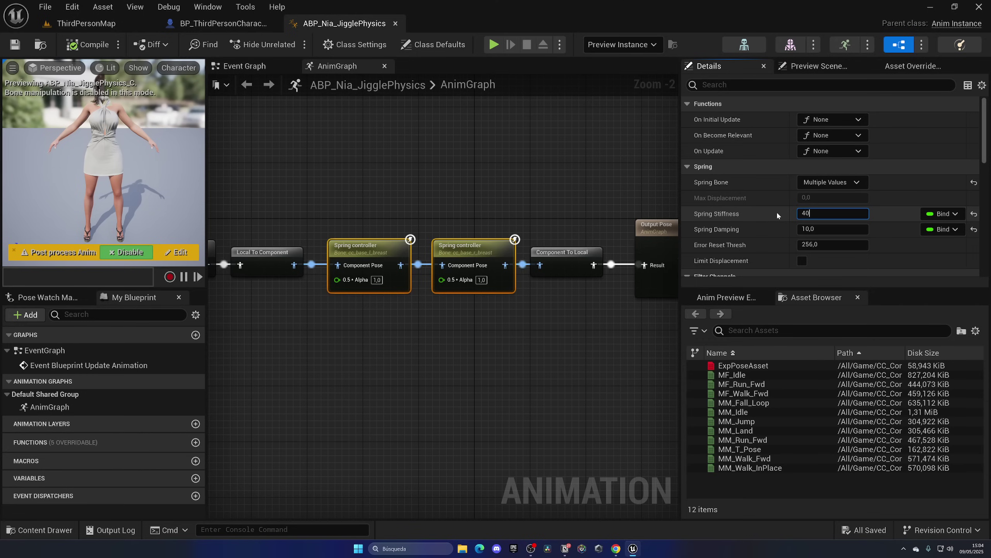
pyautogui.press('Return')
pyautogui.click(88, 44)
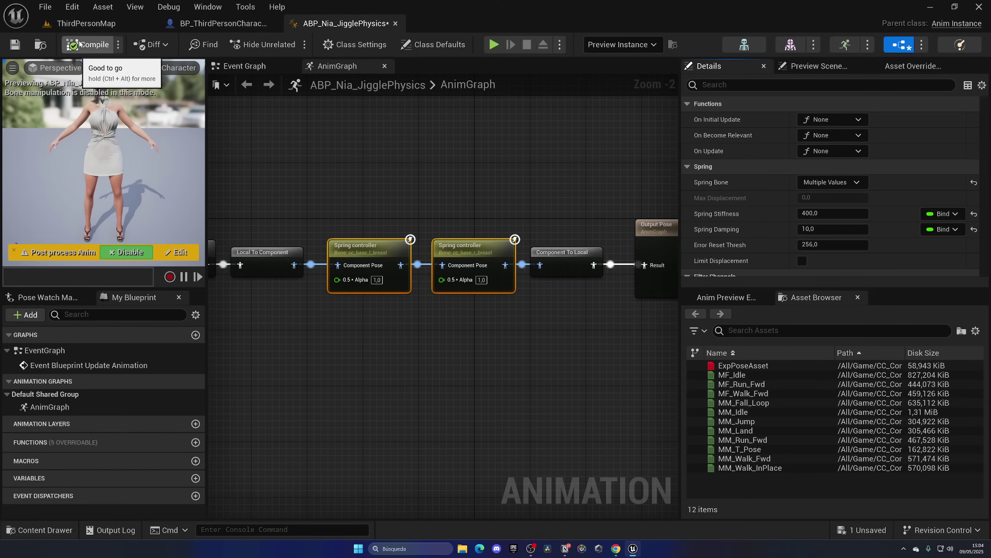
# Step: Set both Spring controllers' Alpha Scale Bias Clamp Scale to 0.8 and recompile
pyautogui.scroll(-4, 666, 178)
pyautogui.scroll(-1, 702, 194)
pyautogui.press('Home')
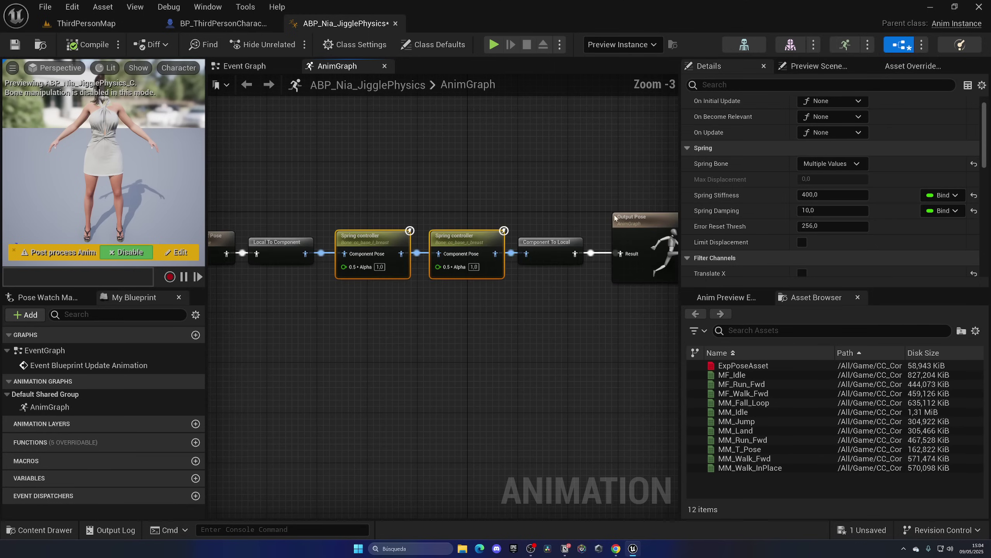
pyautogui.scroll(-8, 769, 218)
pyautogui.scroll(2, 769, 218)
pyautogui.click(832, 198)
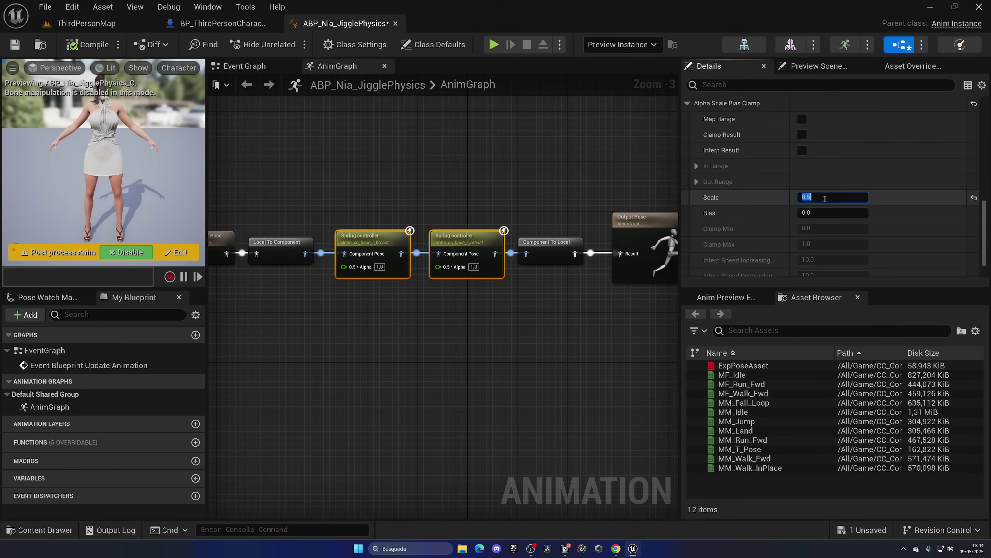
pyautogui.write('.')
pyautogui.write('8')
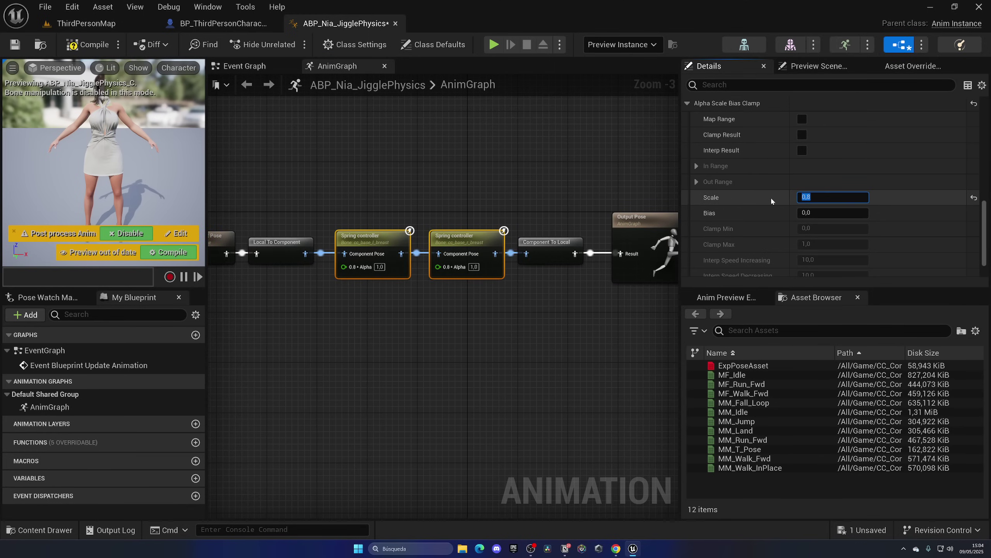
pyautogui.press('Return')
pyautogui.click(109, 46)
# Step: Play ThirdPersonMap, running, jumping and turning Nia to check breast jiggle with 400/0.8 springs
pyautogui.click(85, 24)
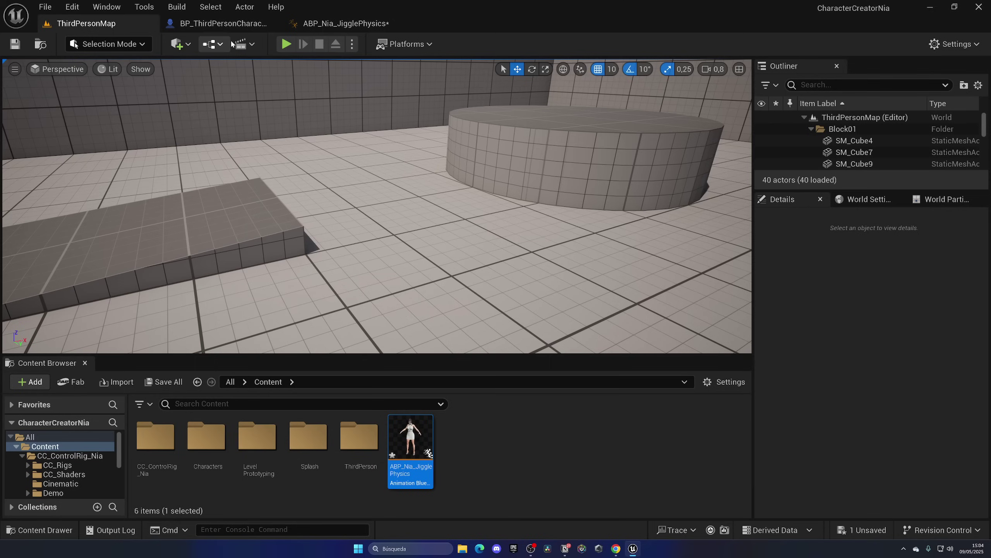
pyautogui.hotkey('alt', 'p')
pyautogui.press('w')
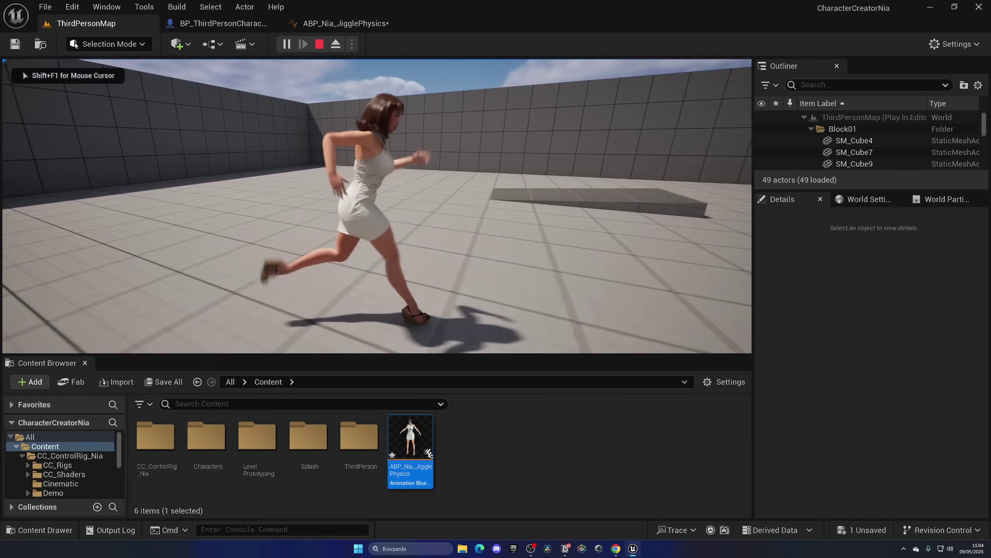
pyautogui.press('space')
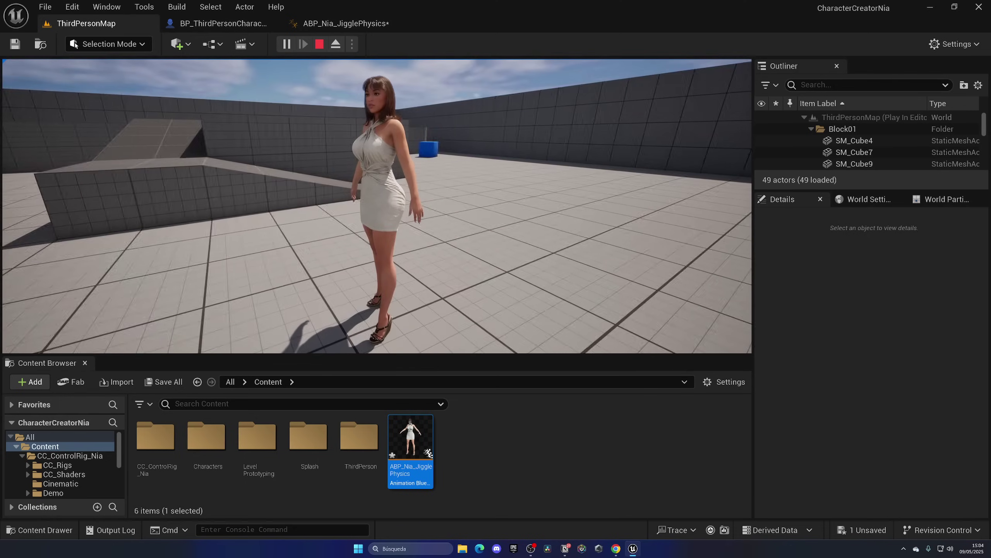
pyautogui.press('w')
pyautogui.press('a')
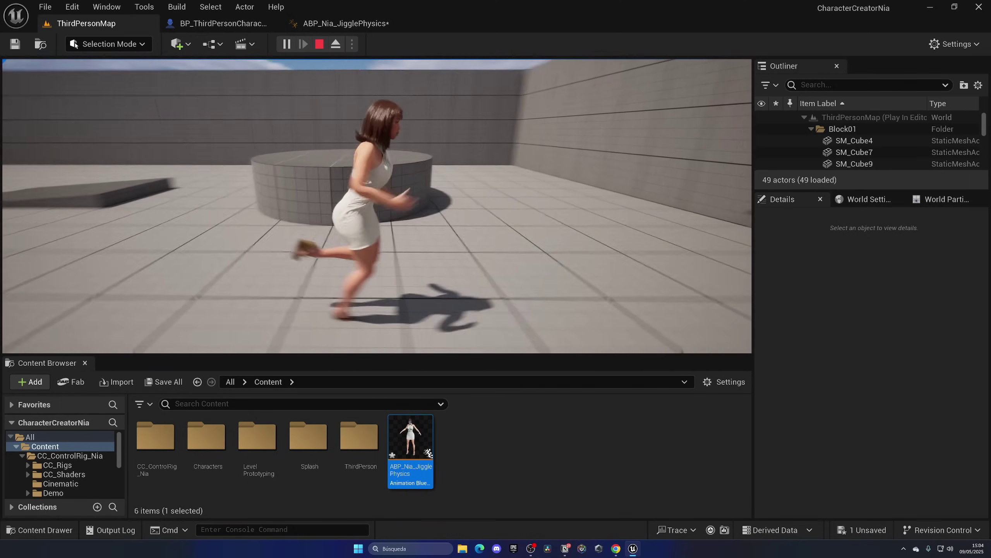
pyautogui.press('w')
pyautogui.press('s')
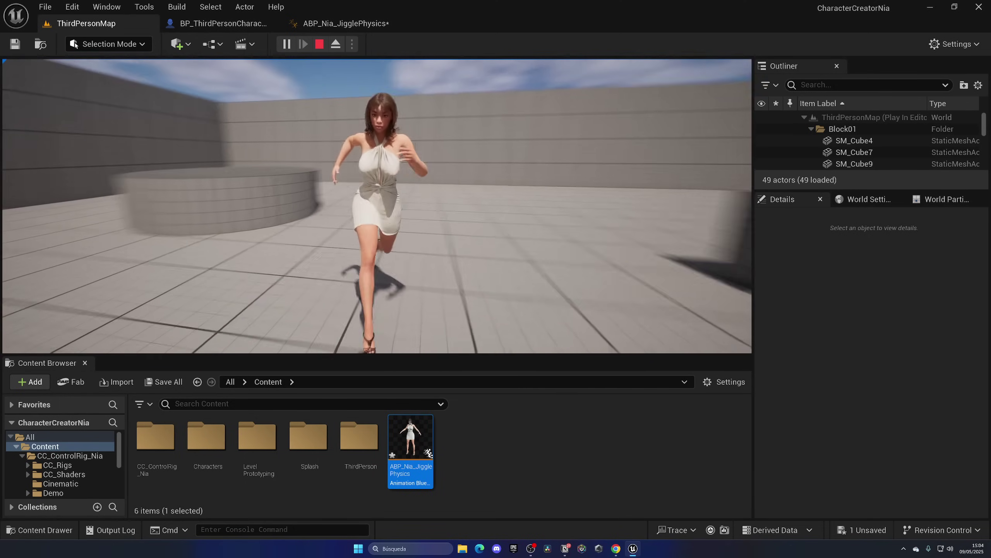
pyautogui.press('w')
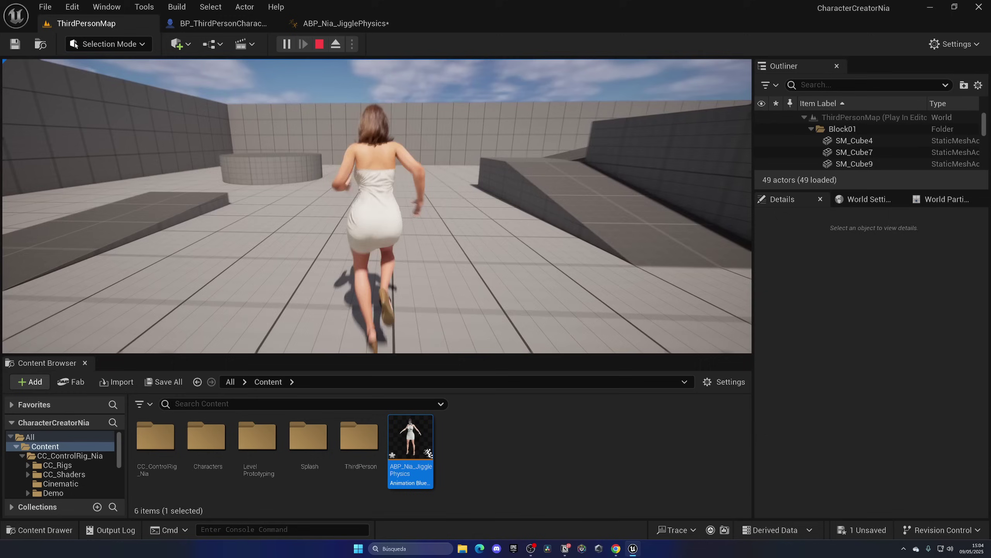
pyautogui.press('Escape')
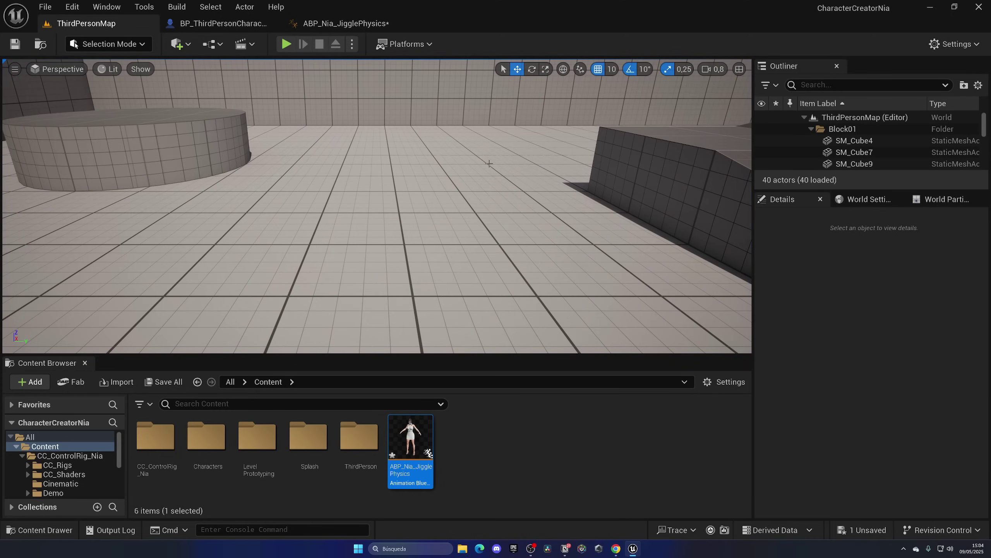
# Step: Move Component To Local and Output Pose further right in the AnimGraph to make room
pyautogui.click(484, 423)
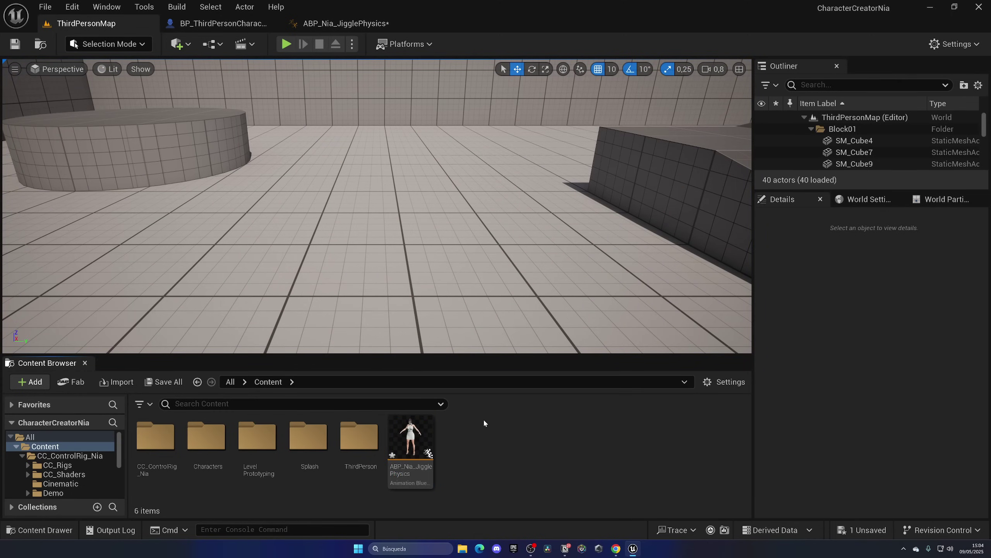
pyautogui.click(344, 27)
pyautogui.scroll(-2, 411, 200)
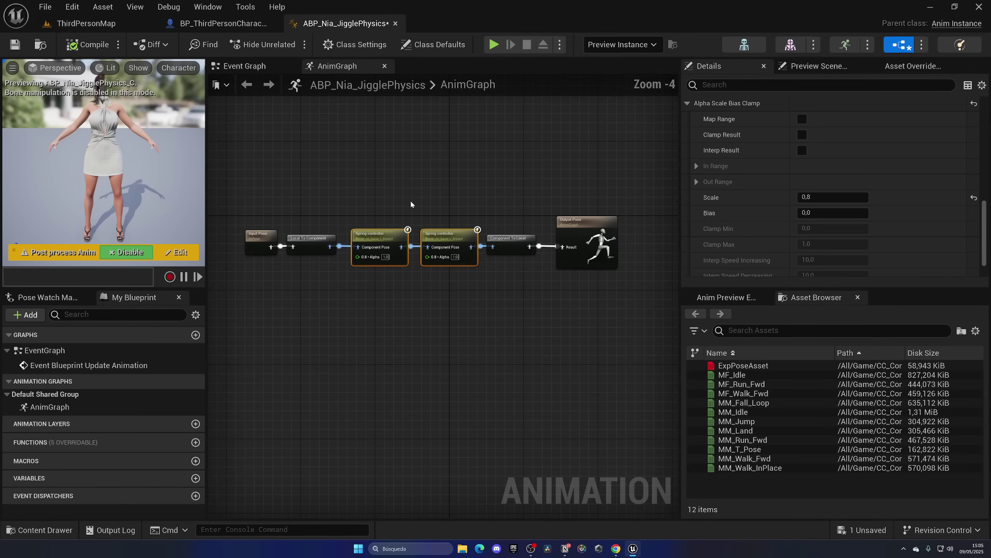
pyautogui.click(411, 199)
pyautogui.moveTo(412, 201); pyautogui.dragTo(205, 180, button='right')
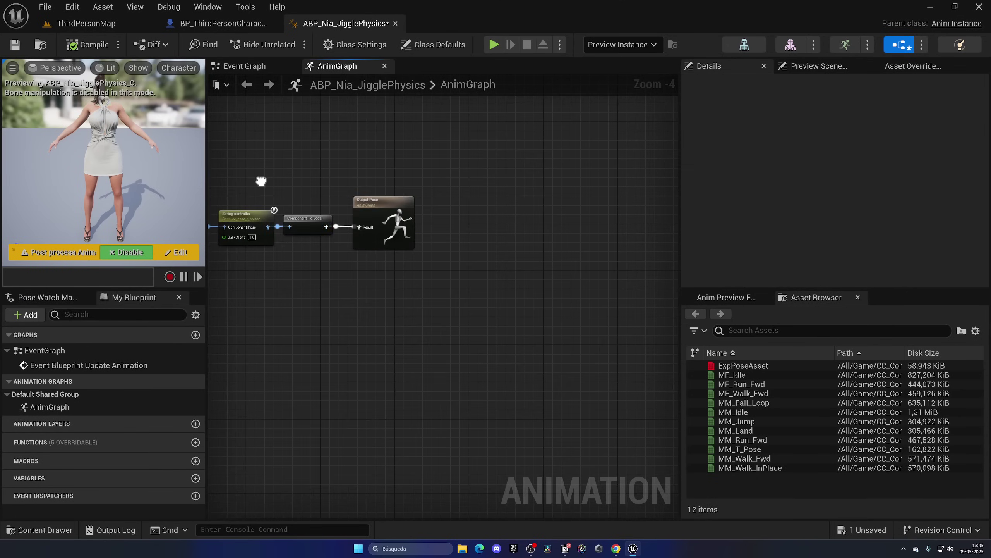
pyautogui.click(384, 227)
pyautogui.moveTo(385, 227); pyautogui.dragTo(645, 226)
pyautogui.click(351, 213)
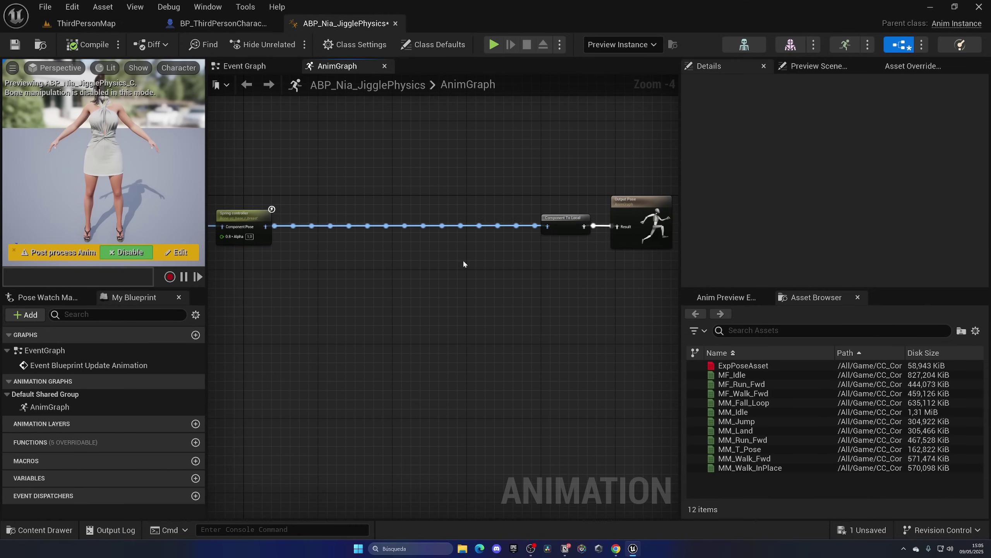
# Step: Copy-paste both Spring controllers and wire the copies into Component To Local
pyautogui.moveTo(463, 263); pyautogui.dragTo(560, 267, button='right')
pyautogui.scroll(1, 560, 267)
pyautogui.click(437, 234)
pyautogui.moveTo(339, 191); pyautogui.dragTo(438, 234)
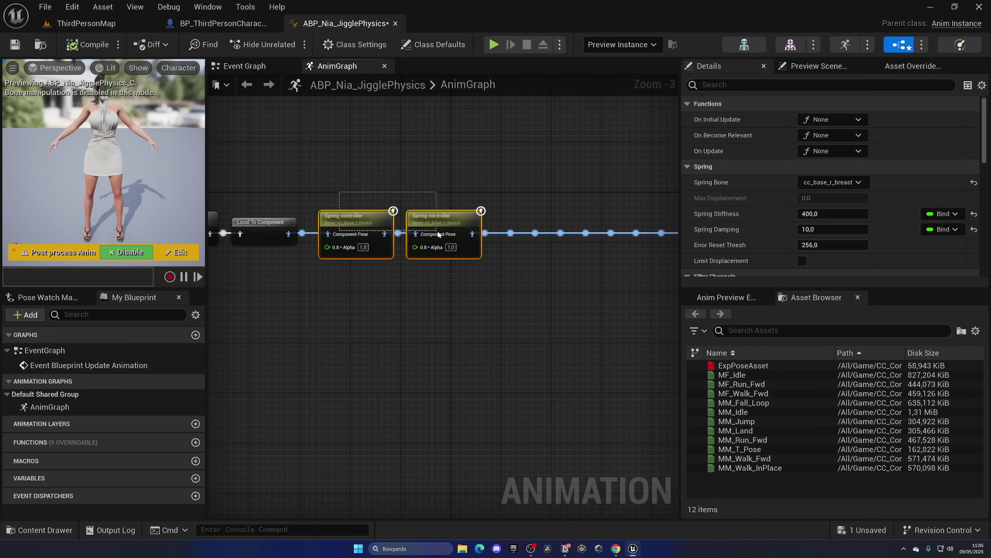
pyautogui.hotkey('ctrl', 'c')
pyautogui.moveTo(489, 279); pyautogui.dragTo(306, 279, button='right')
pyautogui.hotkey('ctrl', 'v')
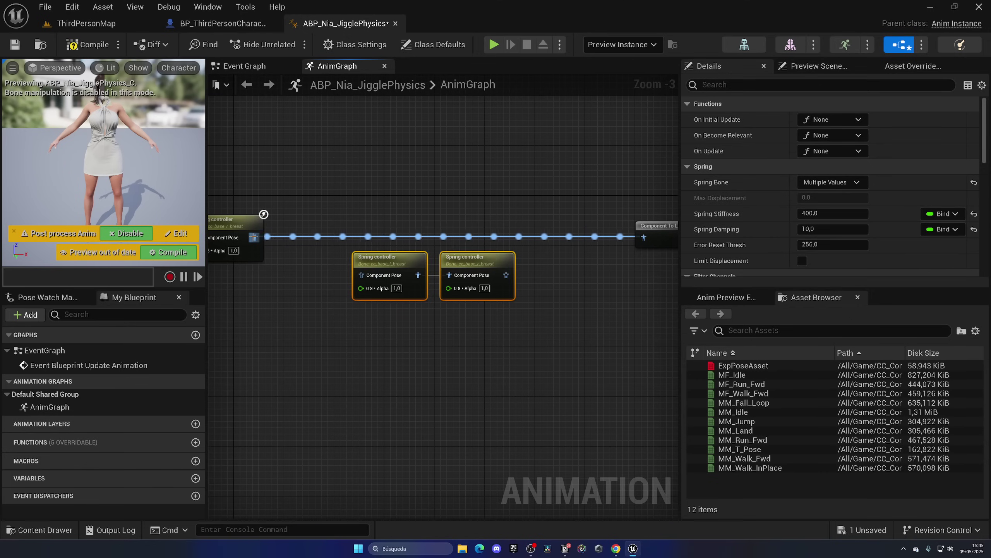
pyautogui.moveTo(384, 262); pyautogui.dragTo(415, 230)
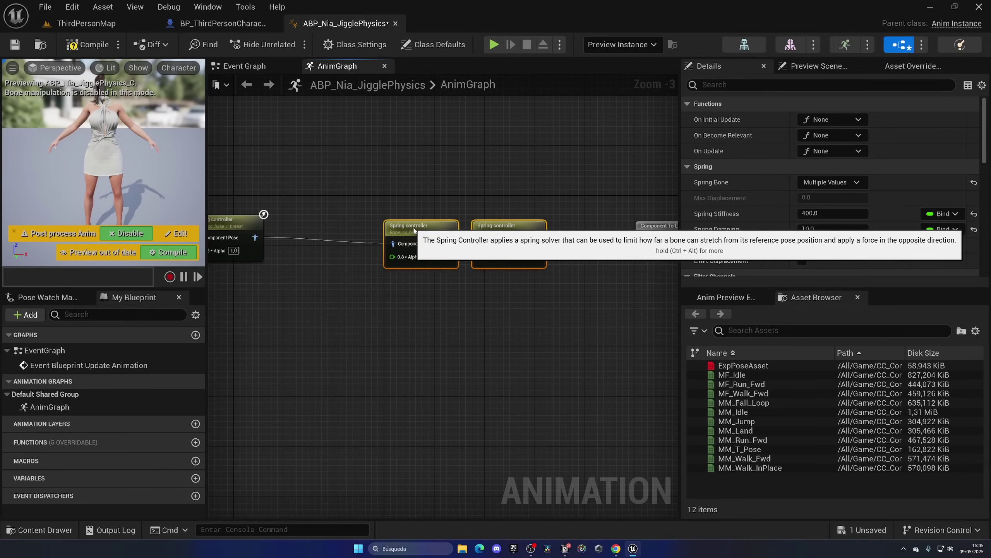
pyautogui.moveTo(463, 287); pyautogui.dragTo(294, 287, button='right')
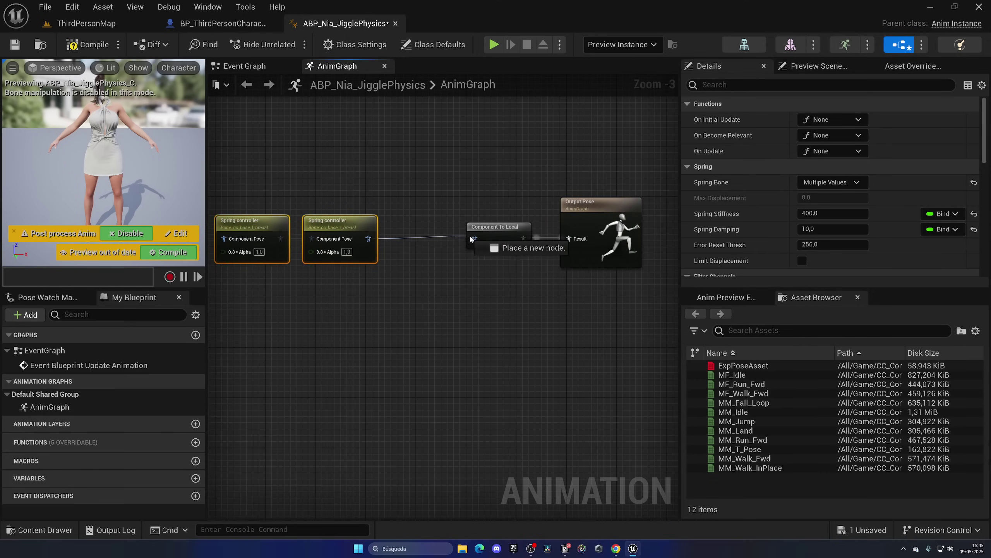
pyautogui.moveTo(471, 239); pyautogui.dragTo(474, 238)
pyautogui.moveTo(379, 316); pyautogui.dragTo(485, 321, button='right')
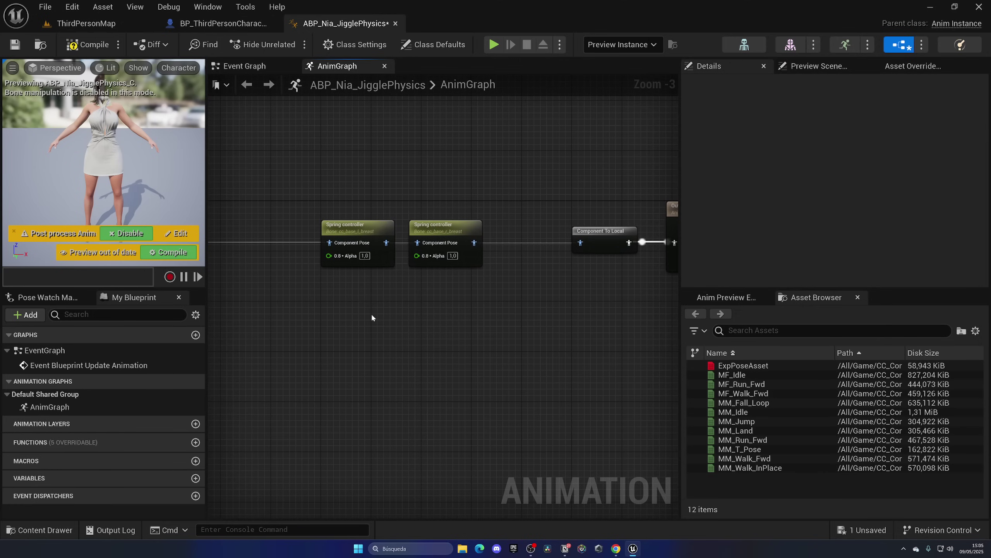
# Step: In Nia_Skeleton, show All Hierarchy bones from a side view and pick thigh_twist_01_l
pyautogui.click(743, 44)
pyautogui.moveTo(468, 165); pyautogui.dragTo(573, 161)
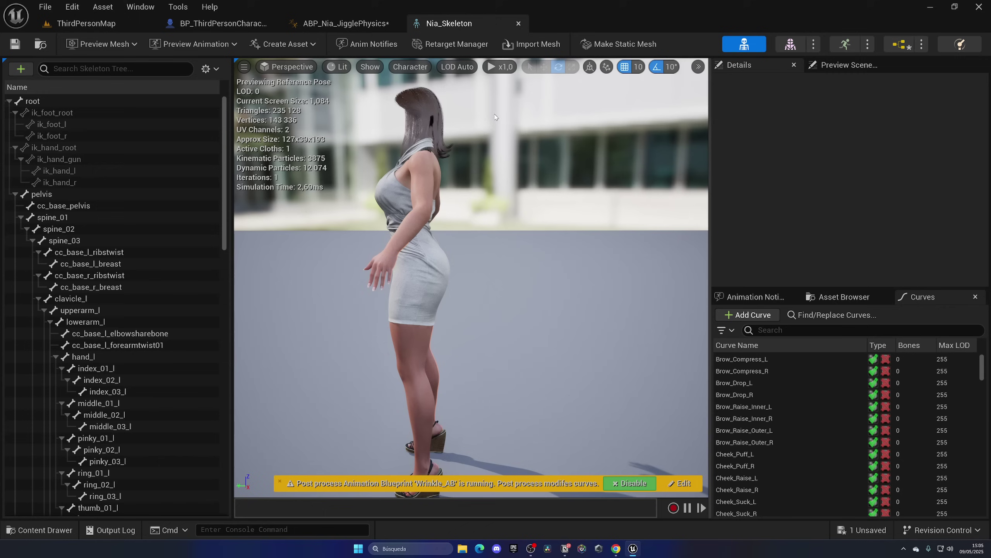
pyautogui.click(413, 67)
pyautogui.moveTo(427, 125)
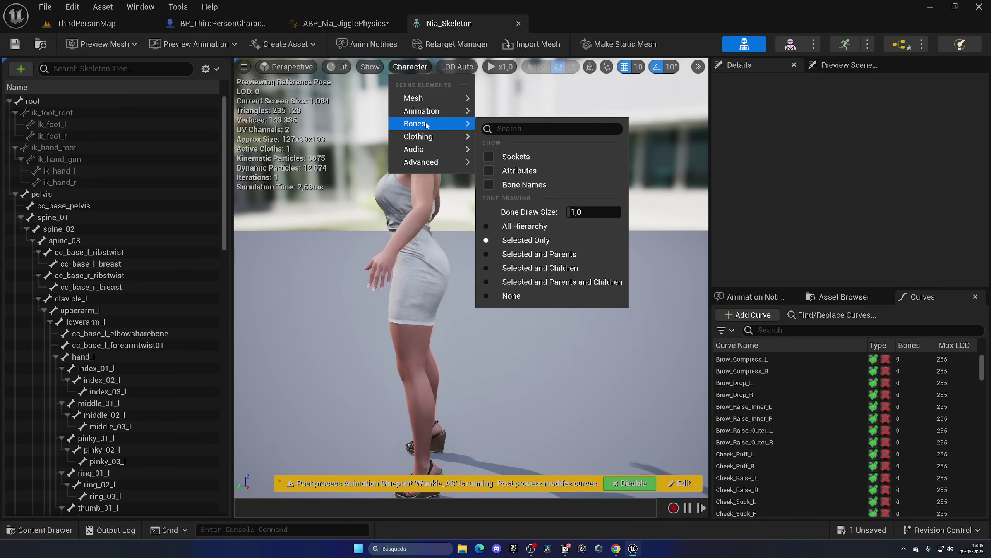
pyautogui.click(523, 226)
pyautogui.scroll(5, 408, 254)
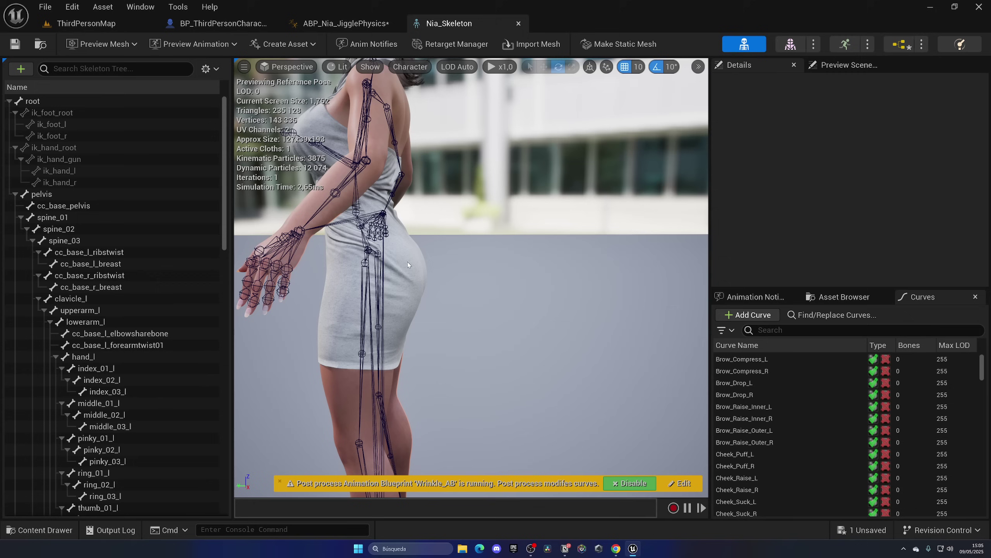
pyautogui.click(363, 262)
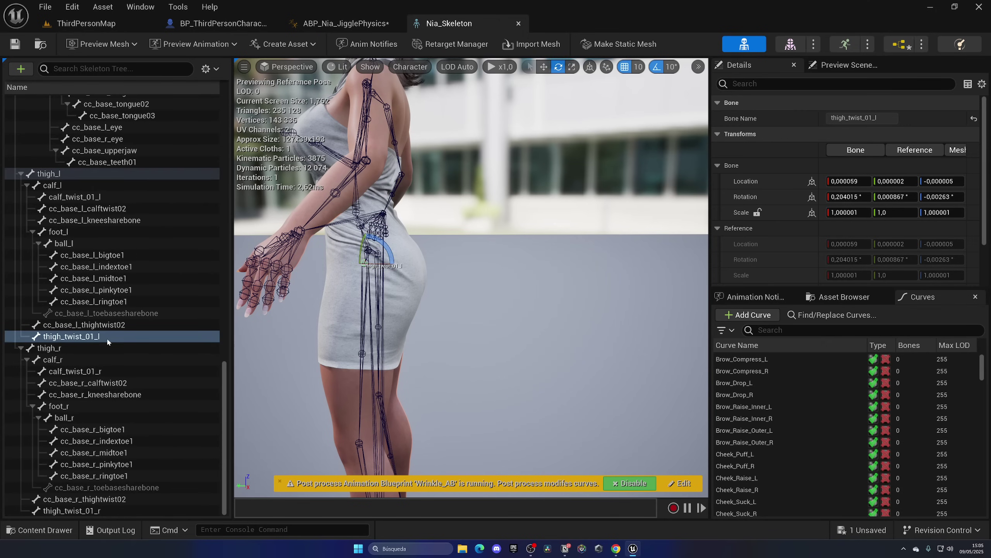
# Step: Set the first copied Spring controller's Spring Bone to thigh_twist_01_l
pyautogui.click(894, 50)
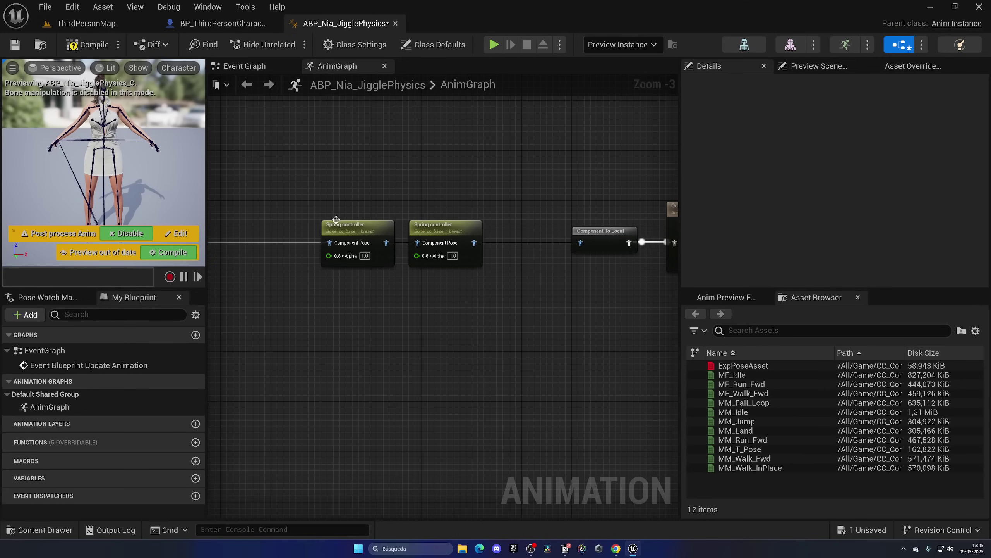
pyautogui.click(336, 220)
pyautogui.click(822, 184)
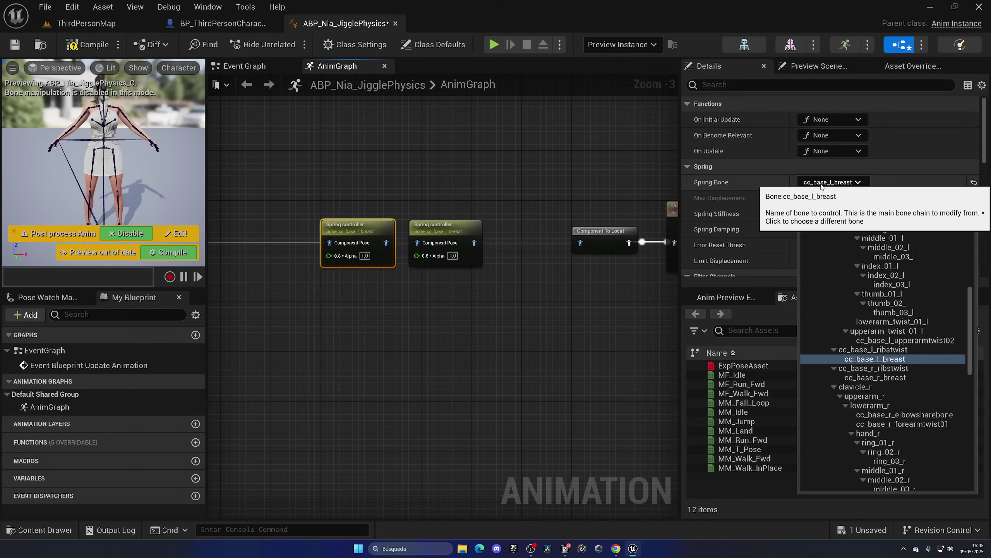
pyautogui.write('thigh')
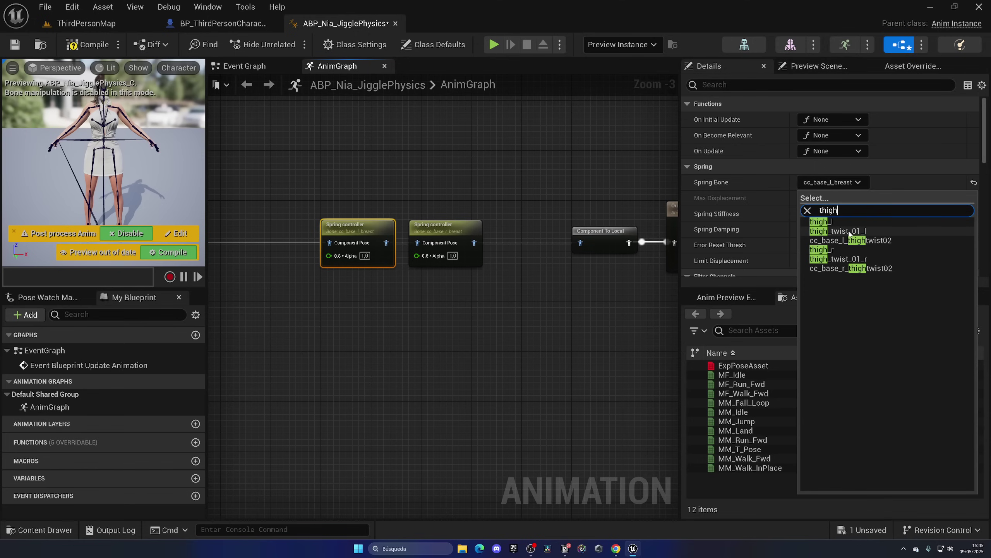
pyautogui.click(863, 232)
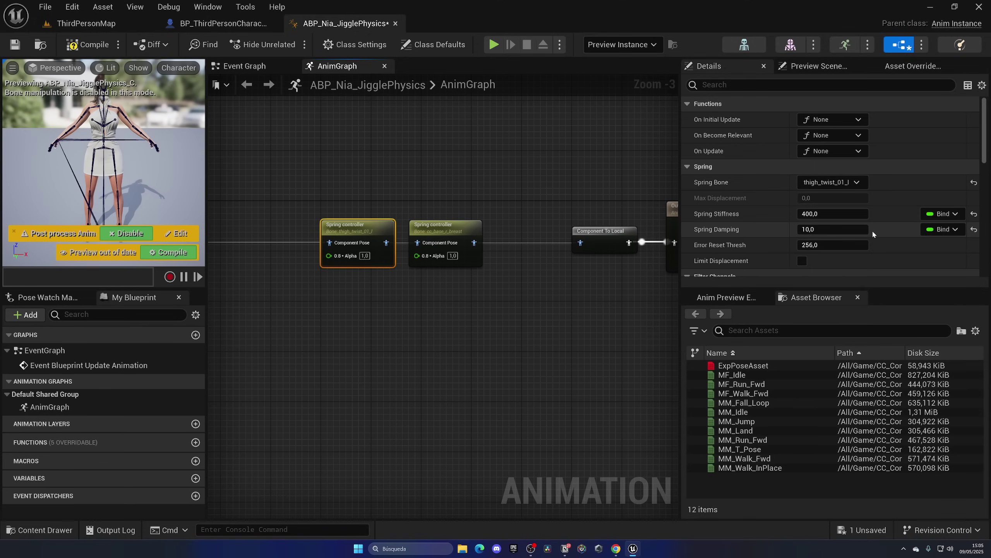
# Step: Set the second copied Spring controller's Spring Bone to thigh_twist_01_r and compile
pyautogui.click(425, 229)
pyautogui.click(812, 182)
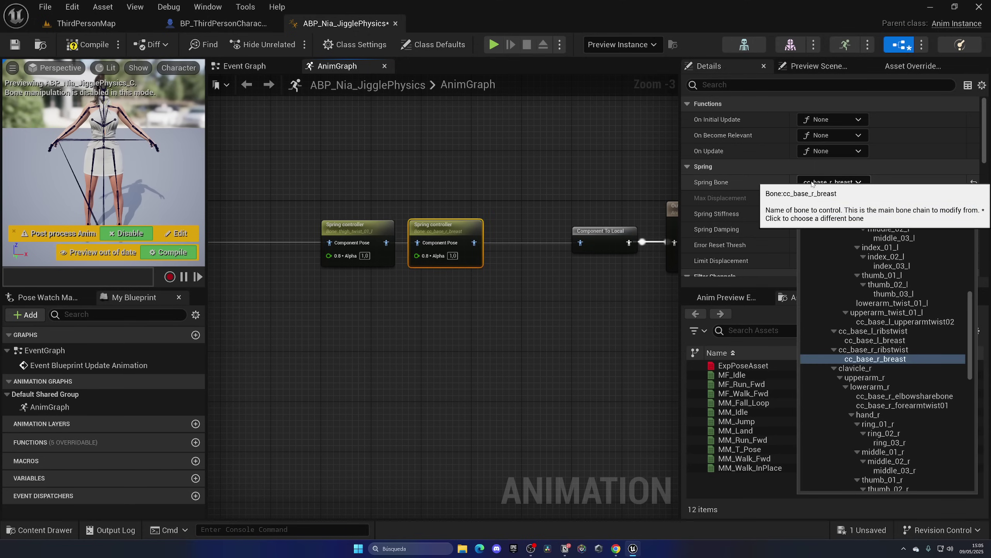
pyautogui.write('thigh')
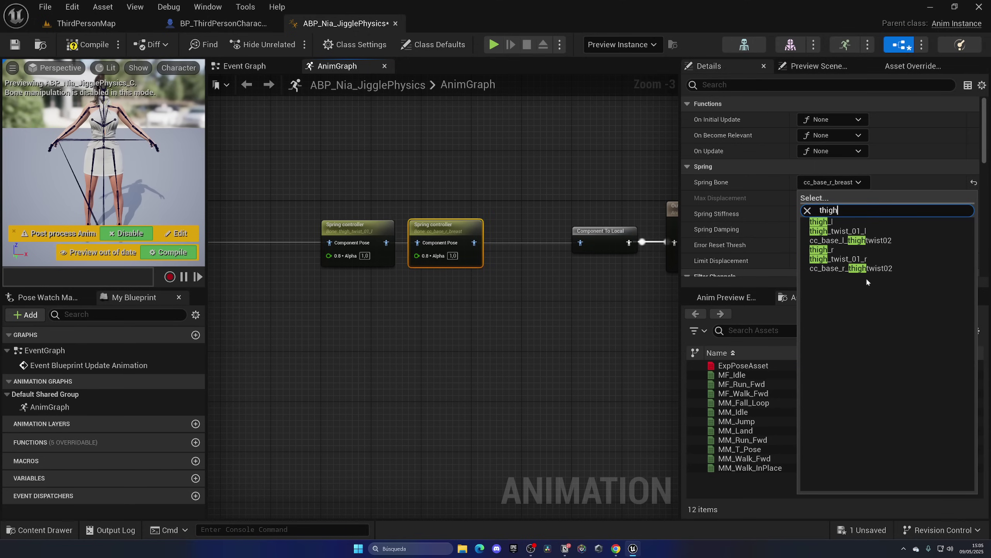
pyautogui.click(875, 259)
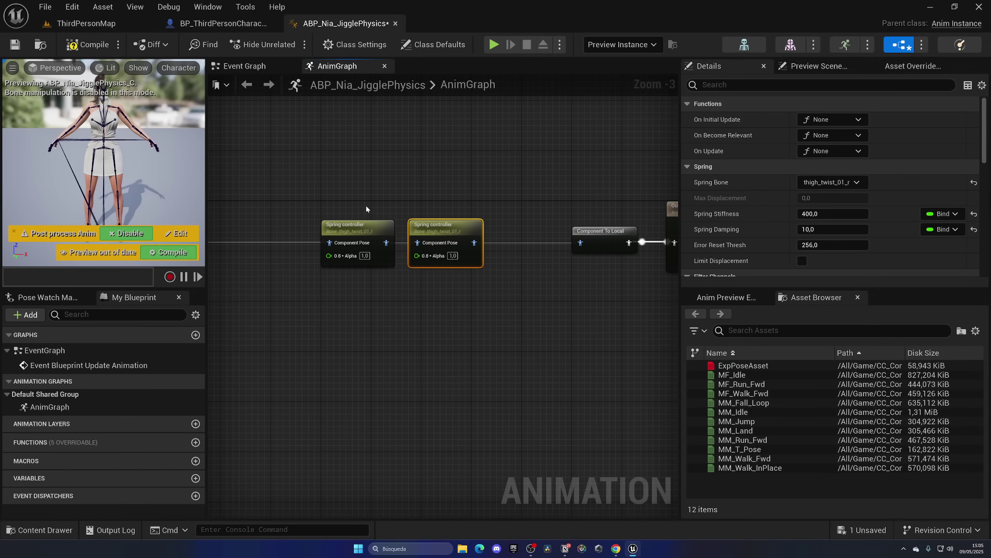
pyautogui.click(83, 44)
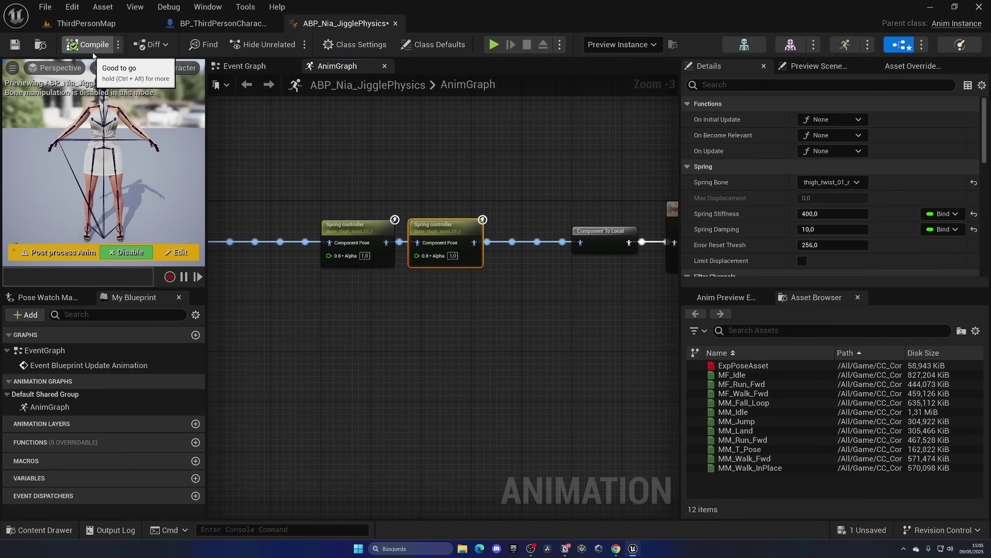
# Step: Give both thigh Spring controllers stiffness 500 and enable translation on X and Y
pyautogui.click(332, 154)
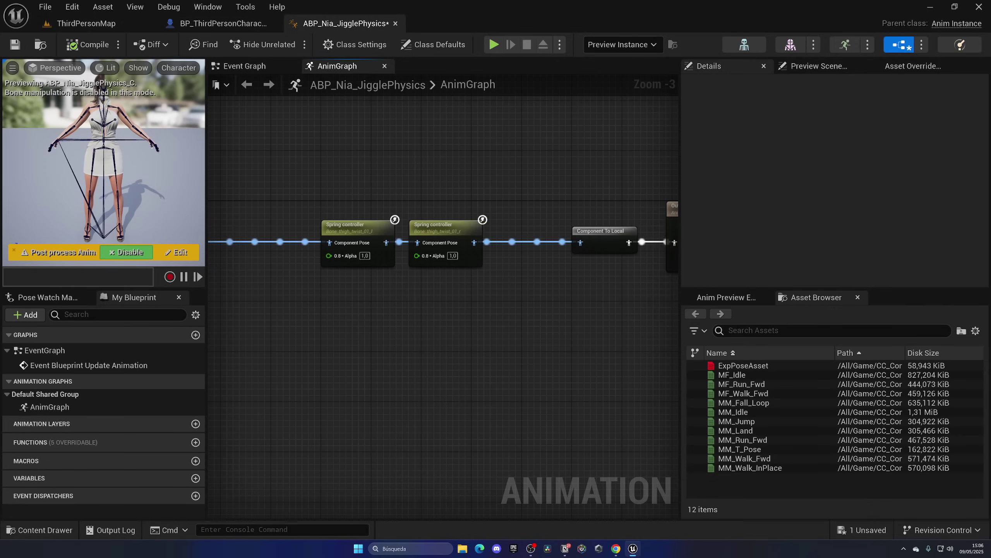
pyautogui.moveTo(318, 183); pyautogui.dragTo(424, 228)
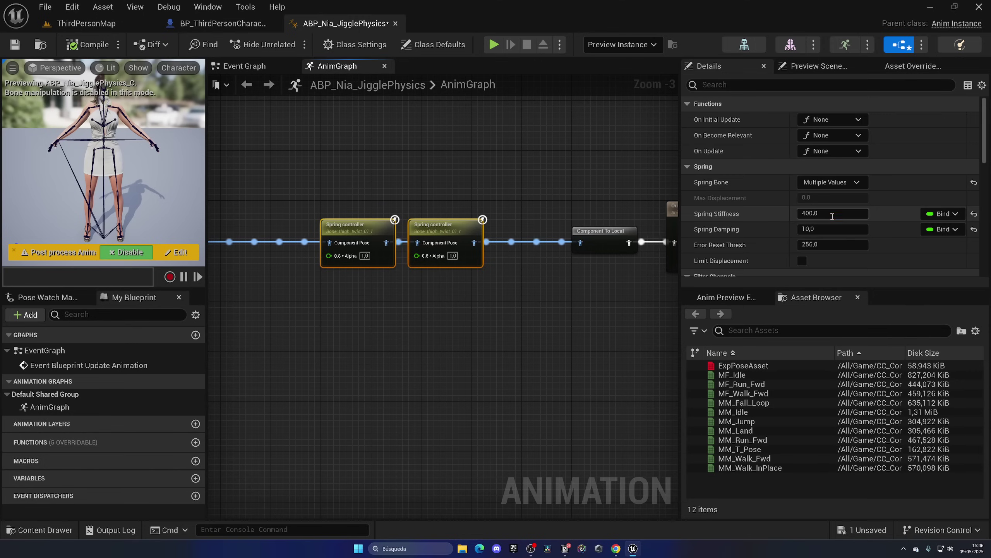
pyautogui.write('500')
pyautogui.press('Return')
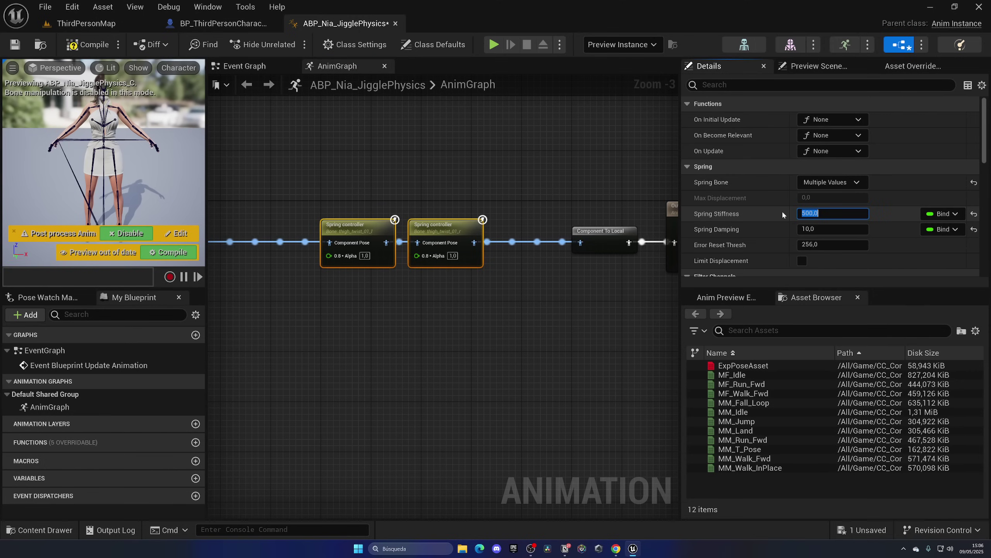
pyautogui.scroll(-5, 765, 224)
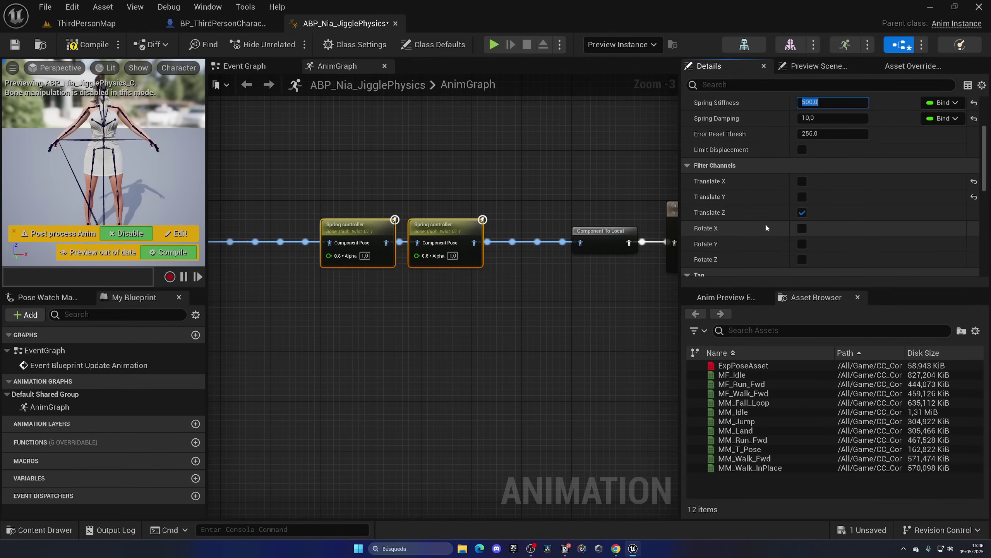
pyautogui.click(802, 181)
pyautogui.click(802, 196)
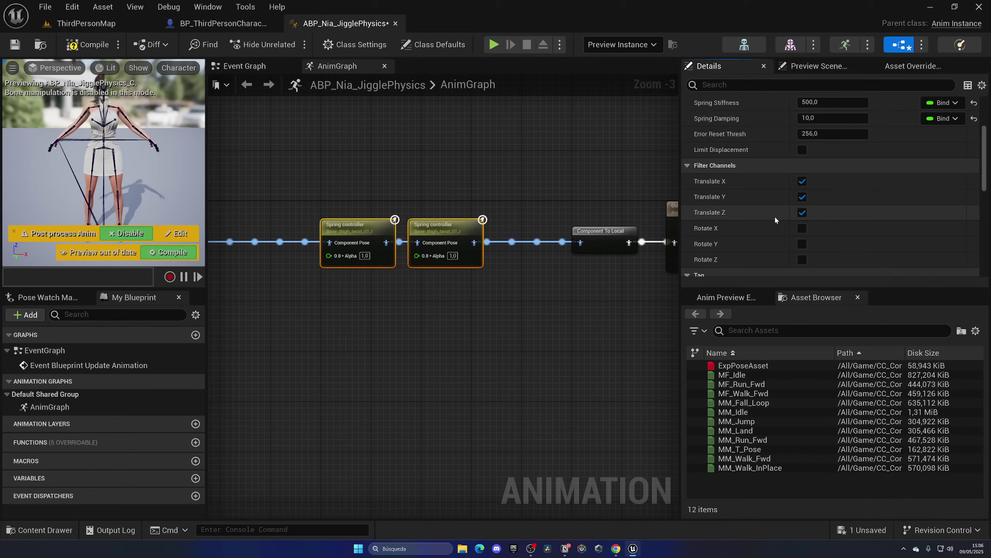
# Step: Set the thigh springs' Alpha Scale to 0.3 and compile
pyautogui.scroll(-10, 775, 219)
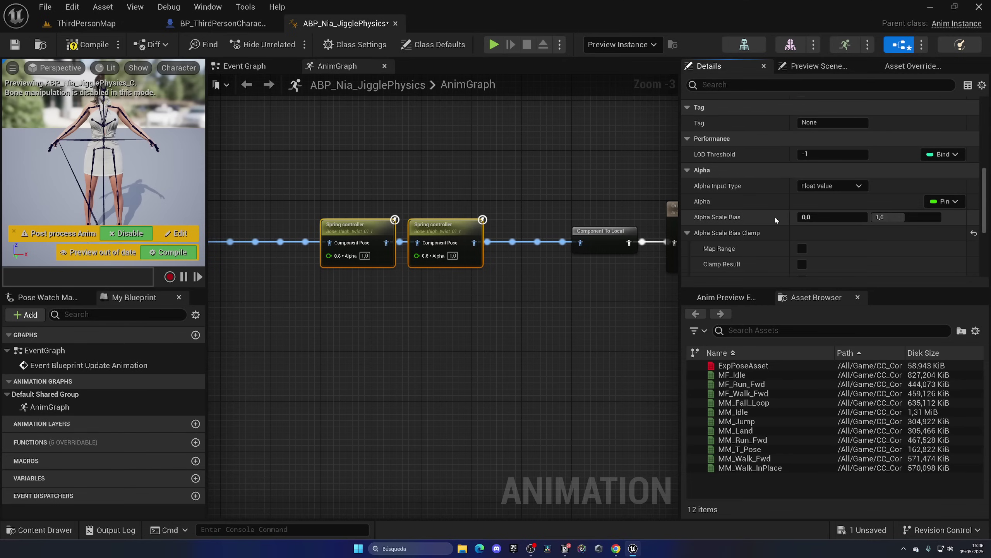
pyautogui.scroll(-4, 775, 215)
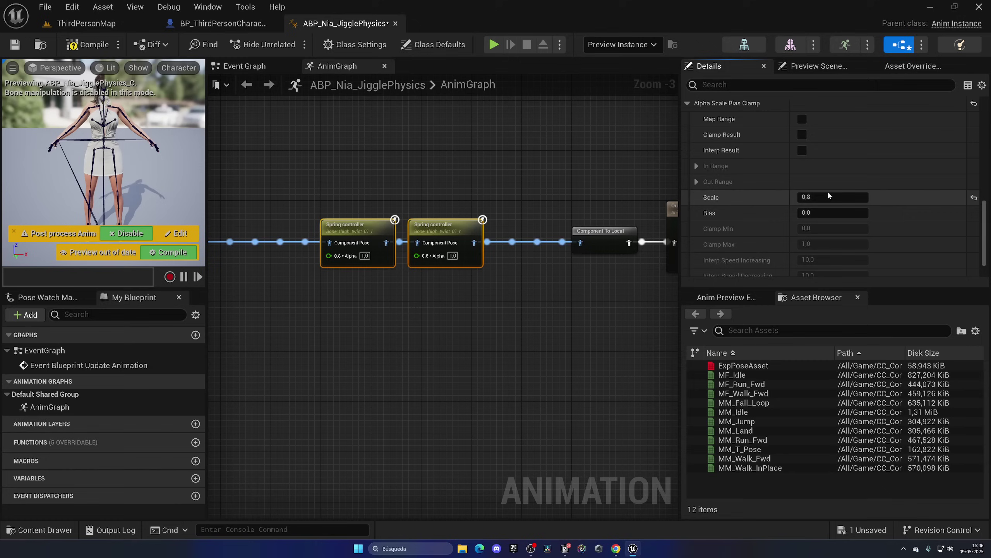
pyautogui.click(822, 196)
pyautogui.write('0,3')
pyautogui.press('Return')
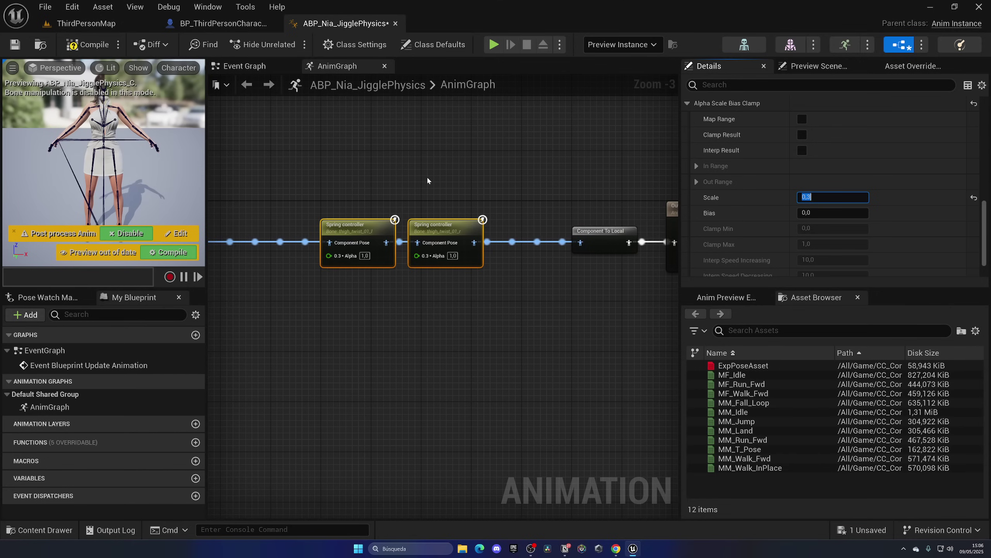
pyautogui.click(96, 48)
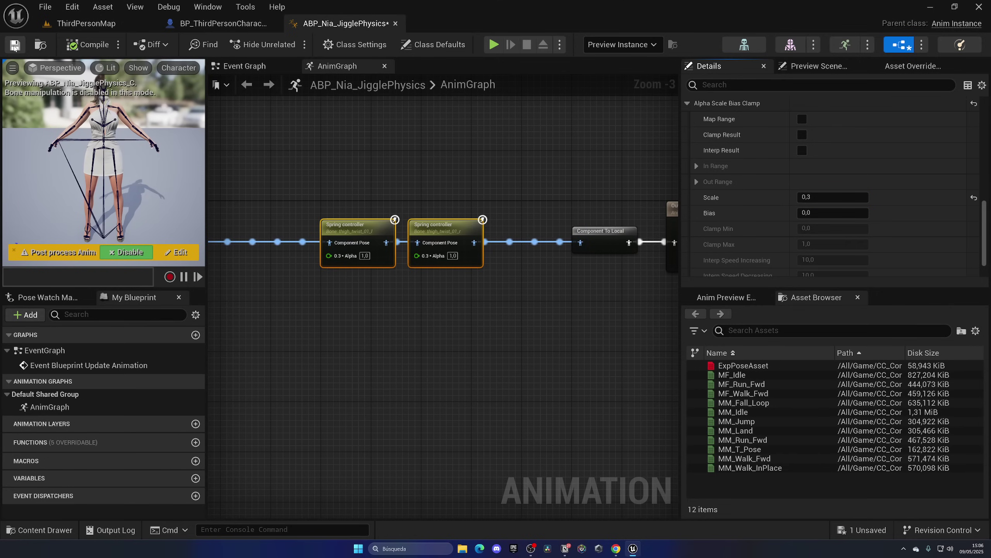
# Step: Save the jiggle blueprint and play-test Nia walking, running sideways and jumping in ThirdPersonMap
pyautogui.hotkey('ctrl', 's')
pyautogui.click(111, 25)
pyautogui.click(287, 44)
pyautogui.press('w')
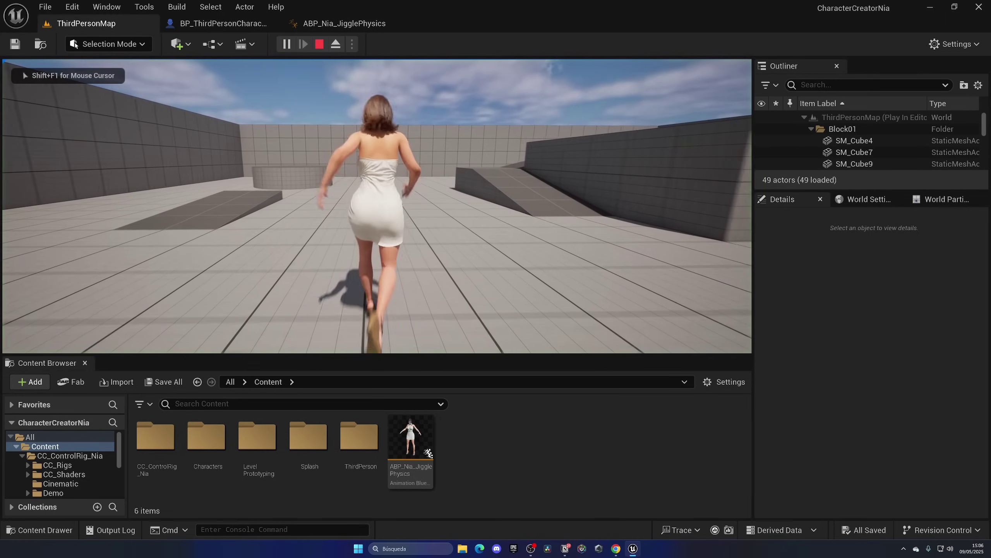
pyautogui.press('a')
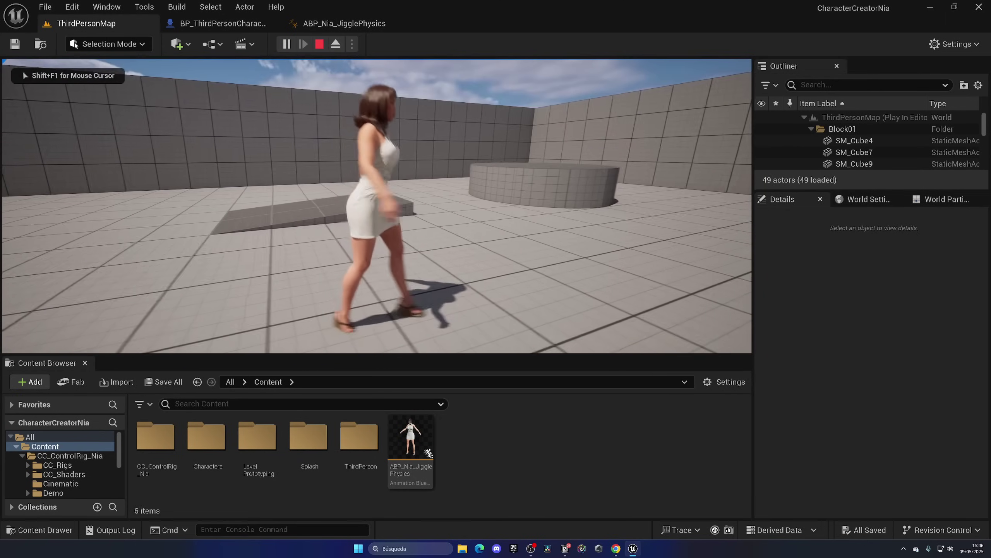
pyautogui.press('a')
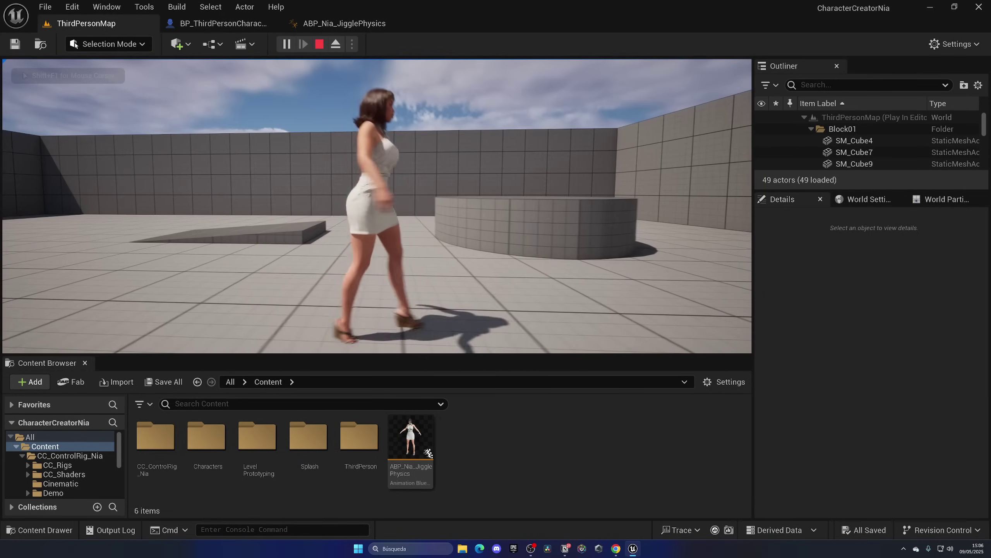
pyautogui.press('space')
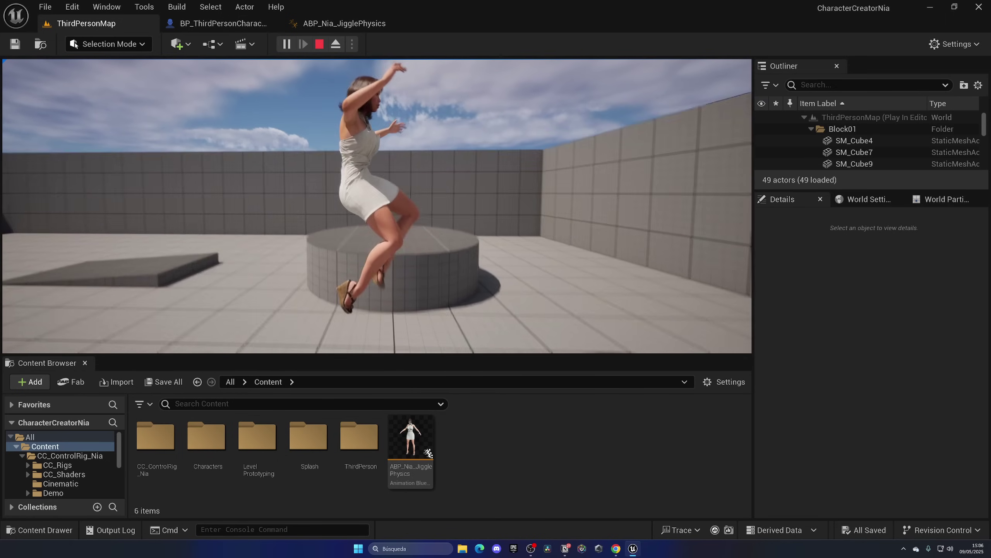
pyautogui.press('w')
pyautogui.press('Escape')
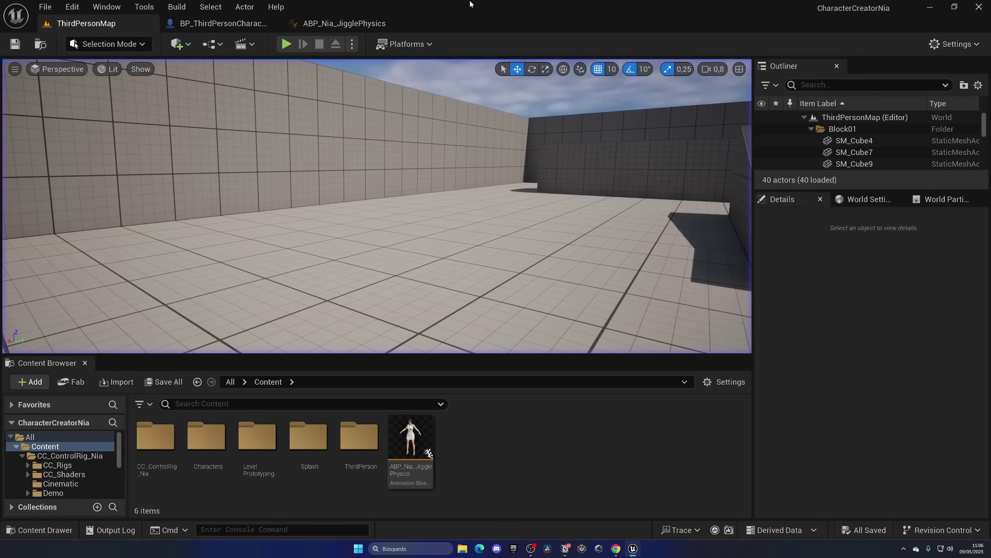
# Step: Raise the spring Alpha Scale to 0.5 and play-test the thigh jiggle again
pyautogui.click(345, 22)
pyautogui.click(821, 198)
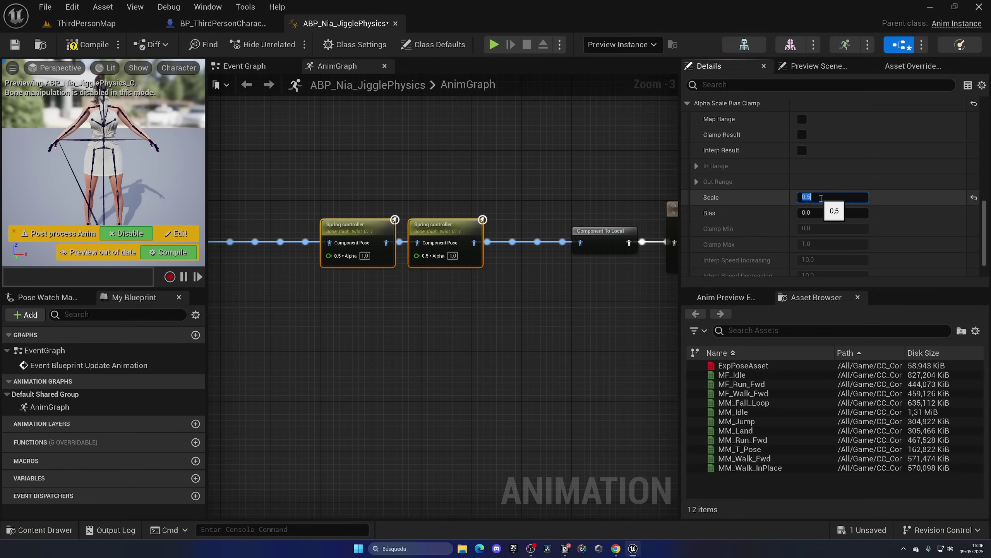
pyautogui.click(98, 24)
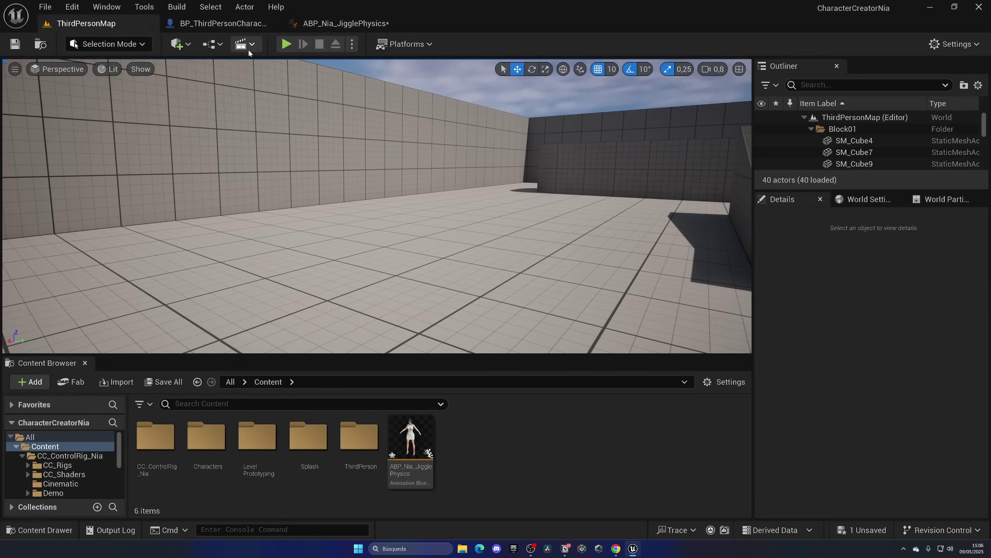
pyautogui.click(287, 44)
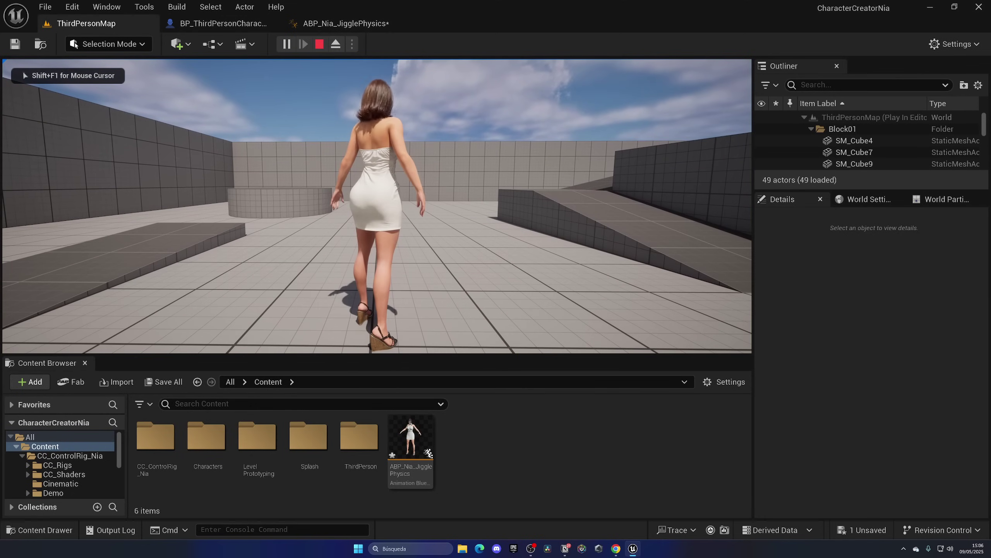
pyautogui.press('w')
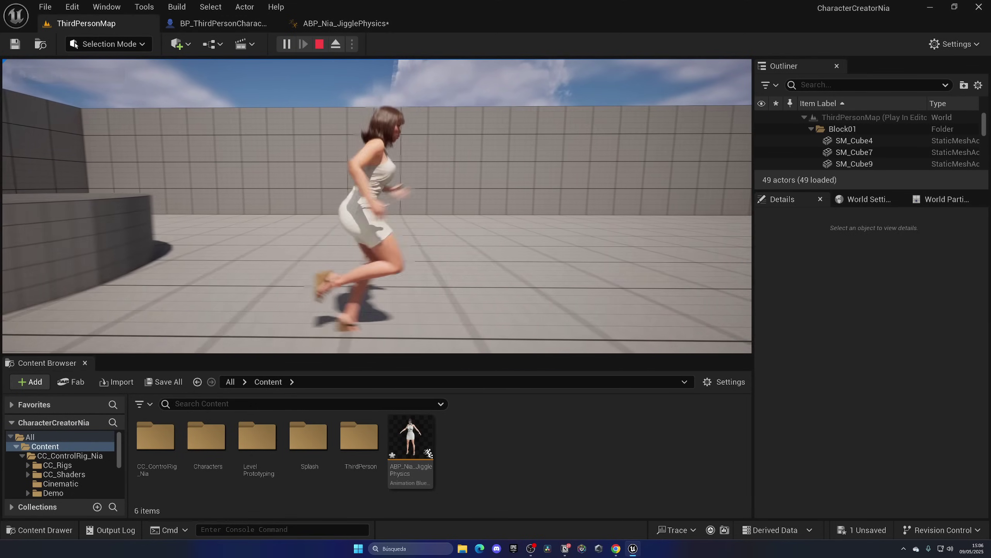
pyautogui.press('w')
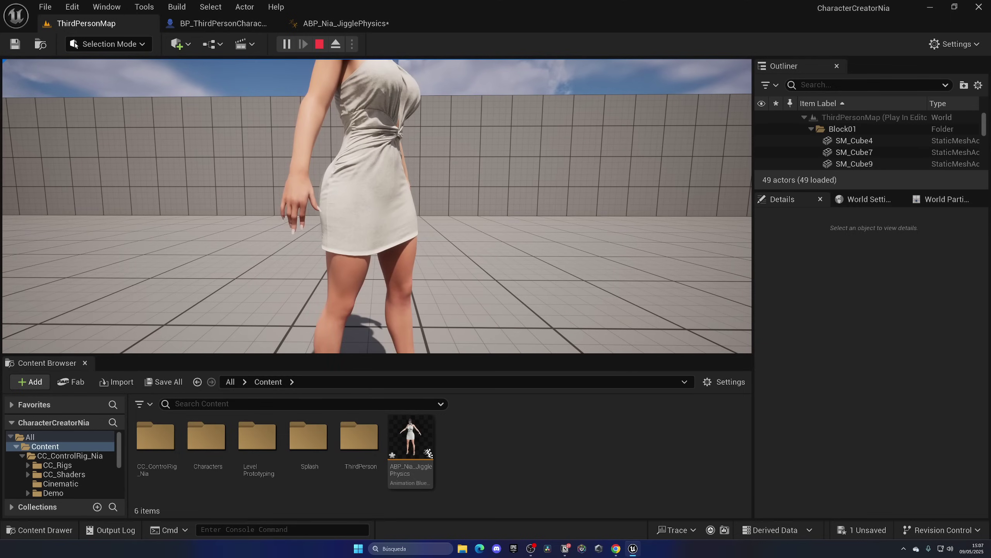
pyautogui.press('space')
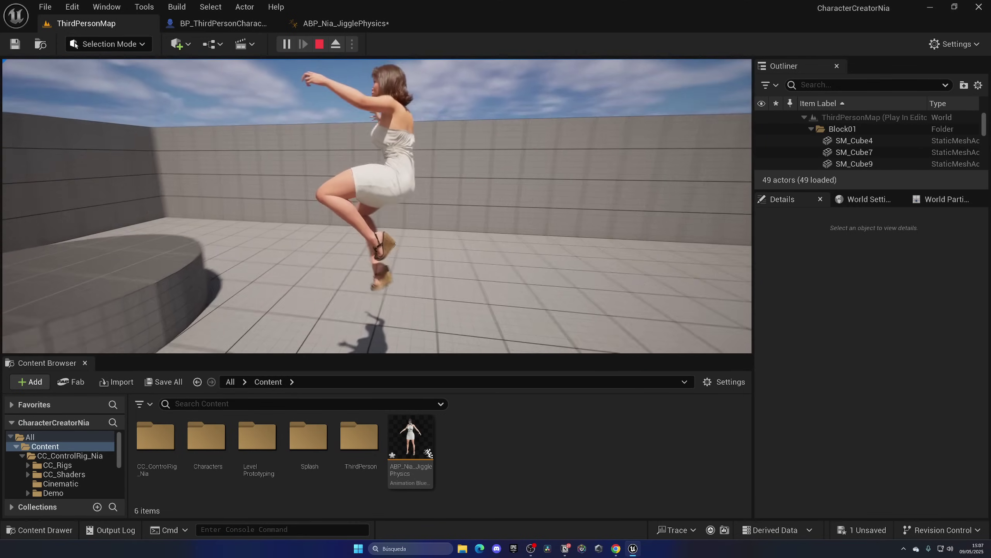
pyautogui.press('w')
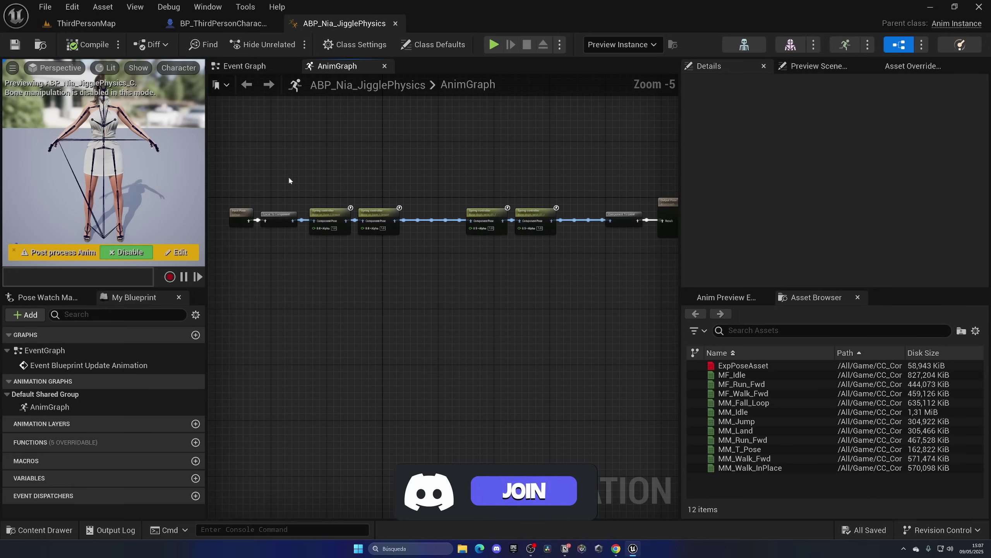
# Step: Inspect the AnimGraph's chain of Spring controllers, then run Nia once more in play mode
pyautogui.moveTo(289, 180); pyautogui.dragTo(600, 279)
pyautogui.click(480, 271)
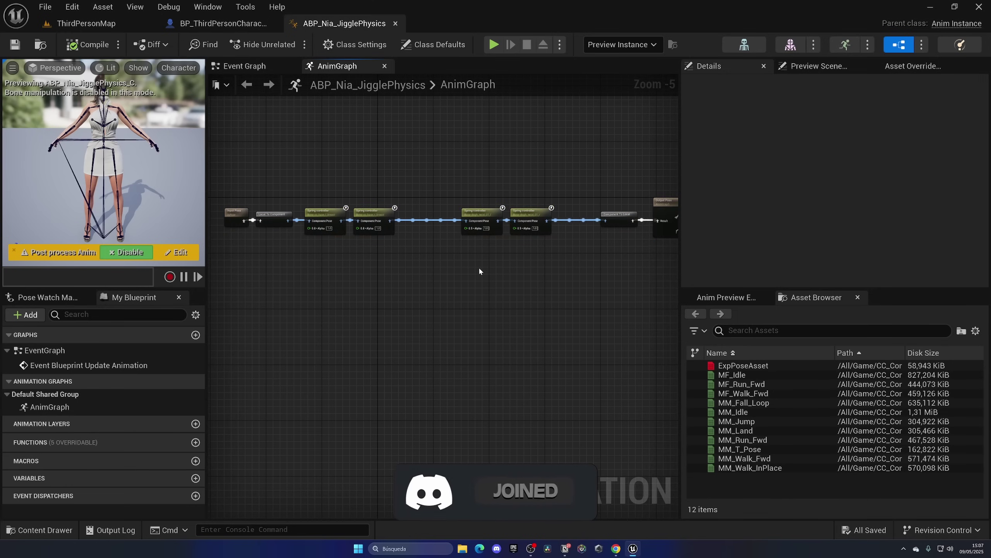
pyautogui.moveTo(312, 201); pyautogui.dragTo(526, 257)
pyautogui.click(524, 259)
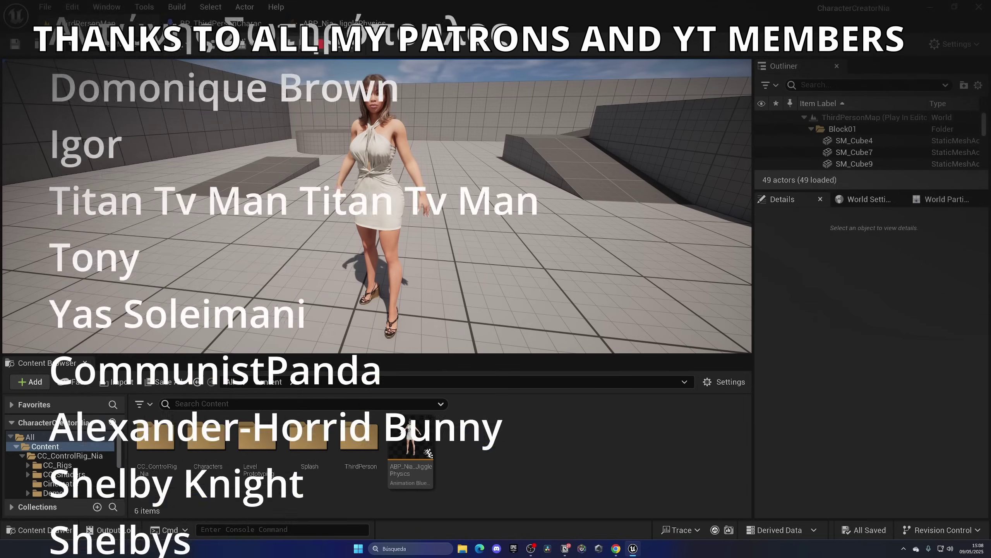
pyautogui.press('w')
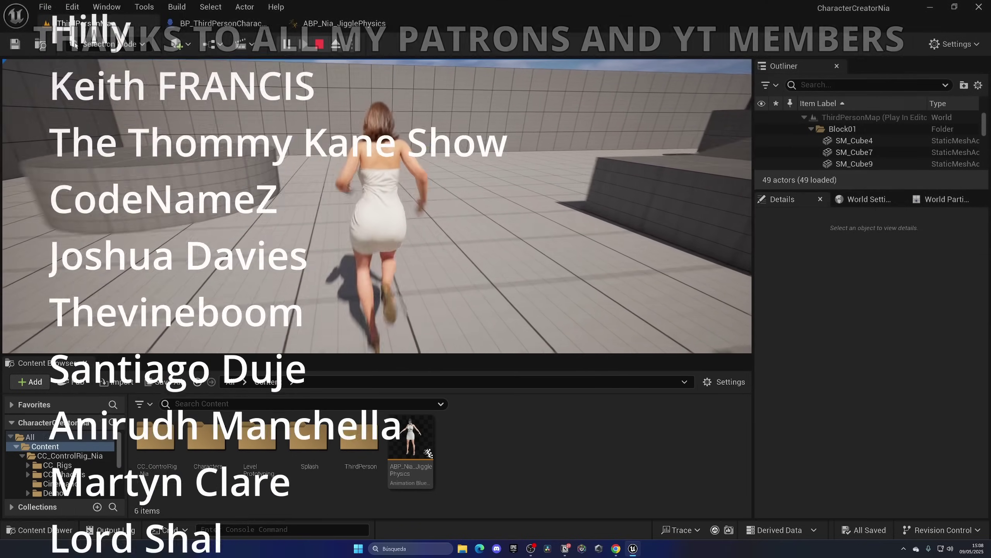